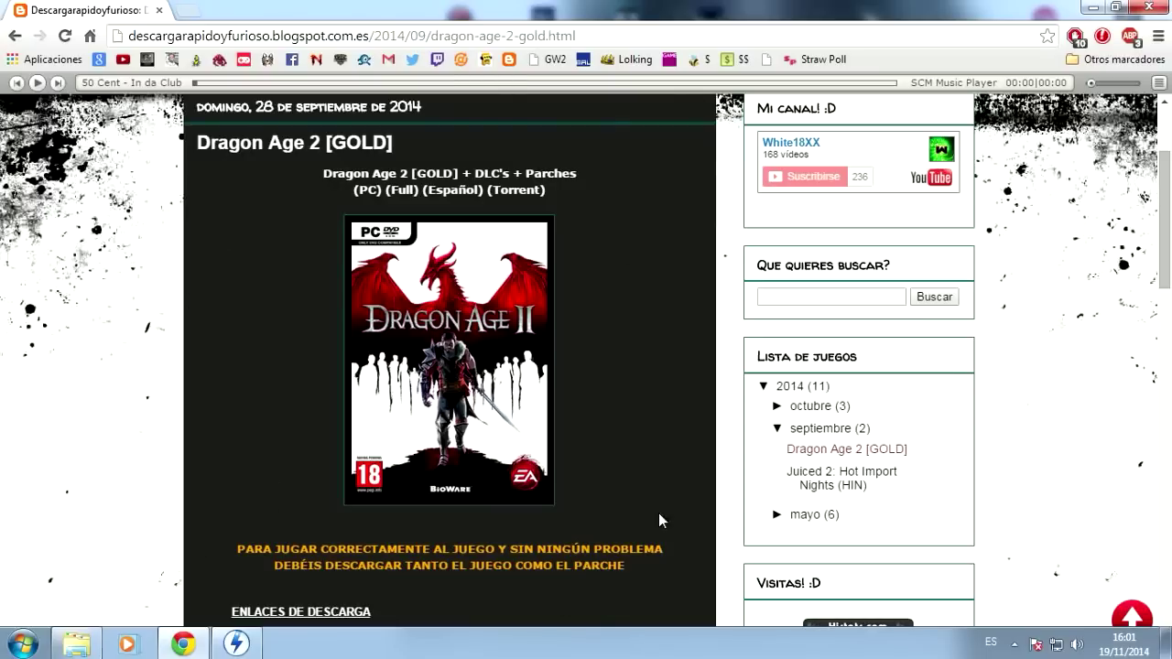
Review the Dragon Age 2 [GOLD] page's notice and its separate download links for the game and for the DLCs and patches.
scroll(334, 269, down, 4)
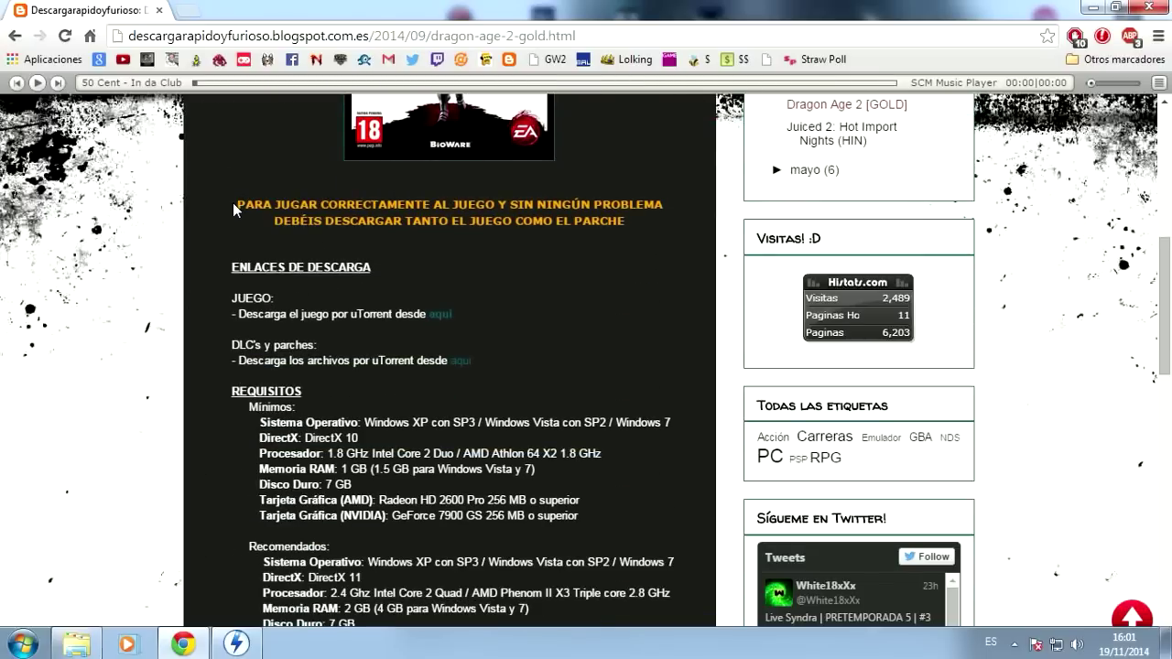
drag(233, 202, 662, 204)
click(313, 252)
drag(238, 299, 479, 315)
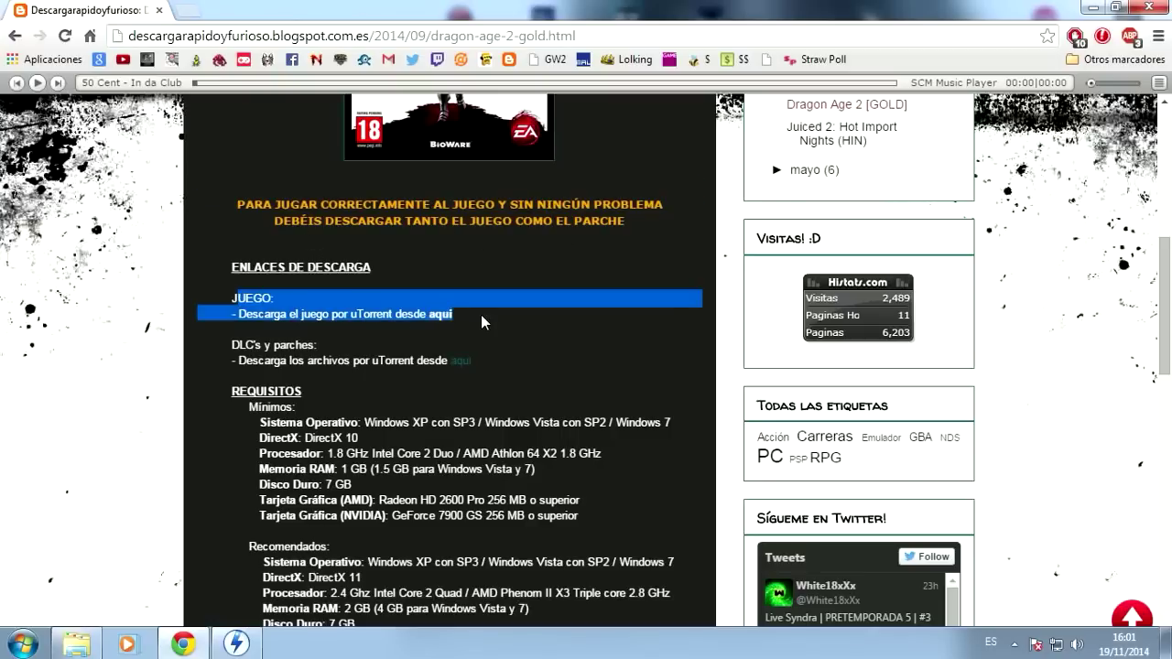
drag(234, 344, 492, 361)
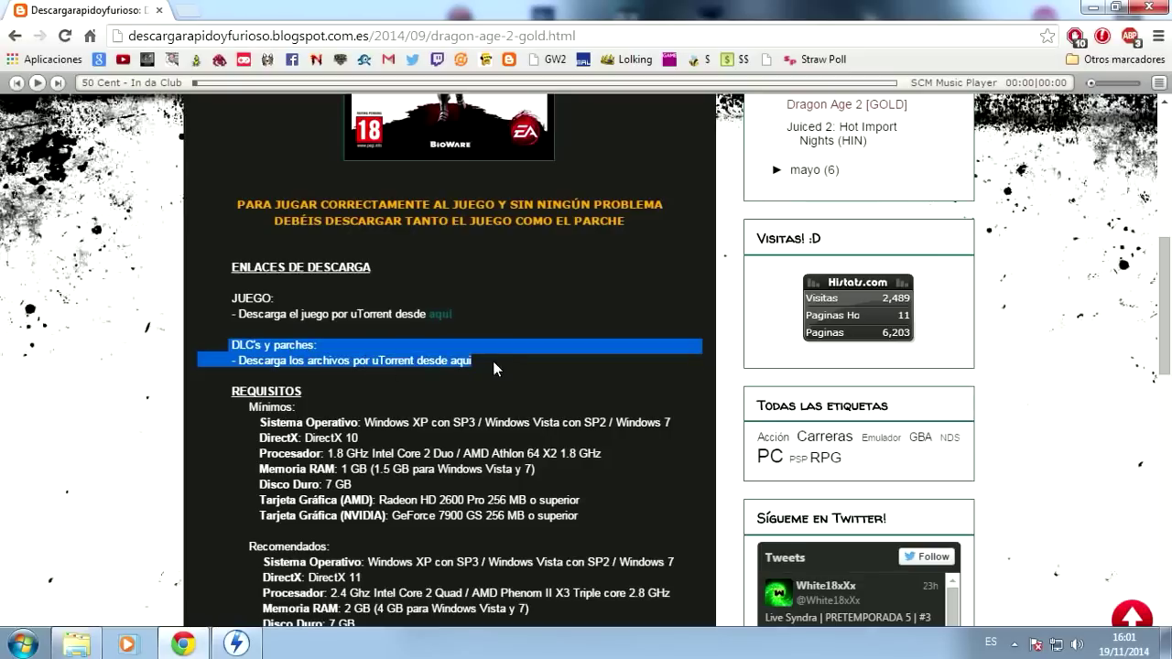
click(506, 351)
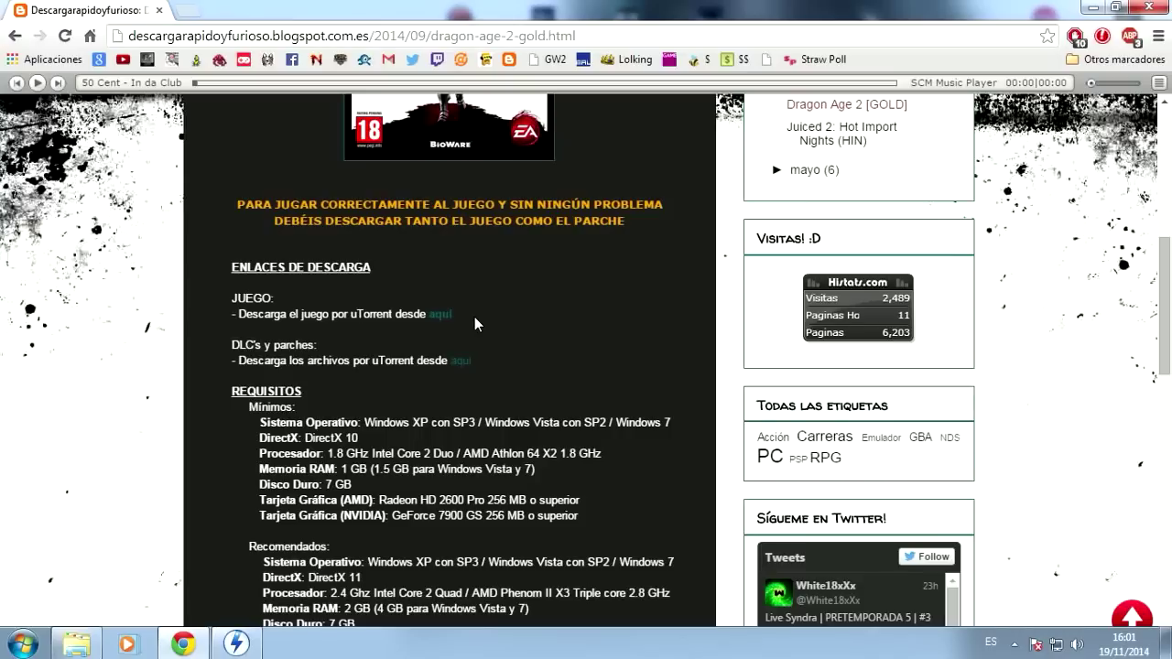
scroll(467, 317, up, 5)
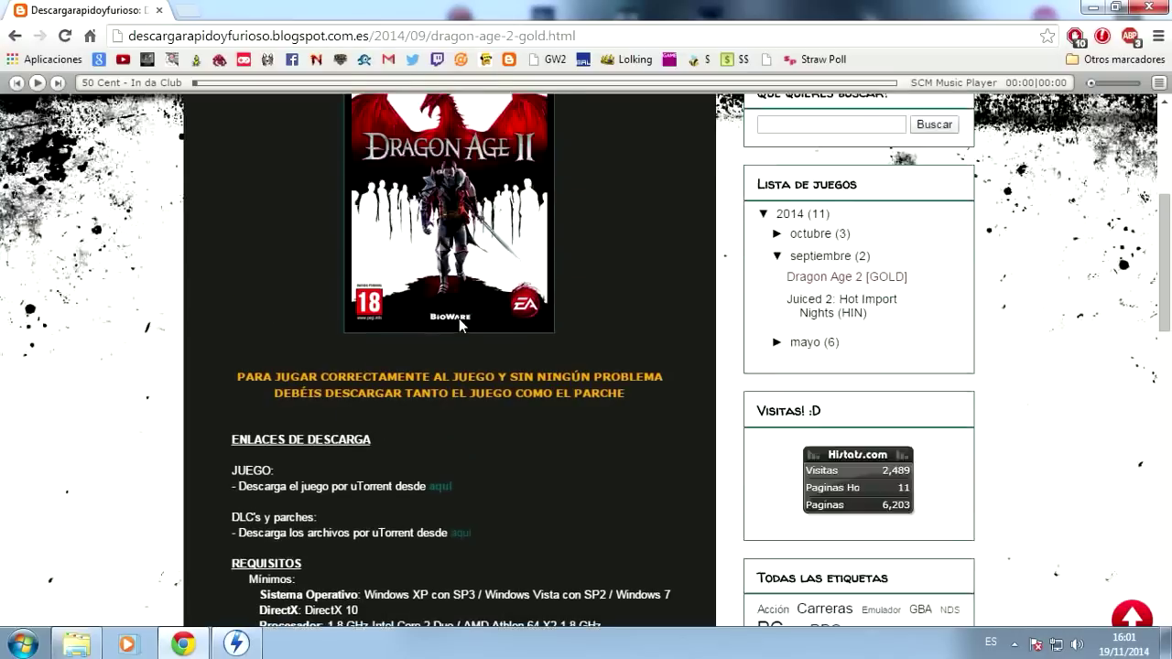
Switch to the Descarga Juegos folder in File Explorer, minimise the browser and maximise the folder window to show the two downloaded folders.
click(77, 643)
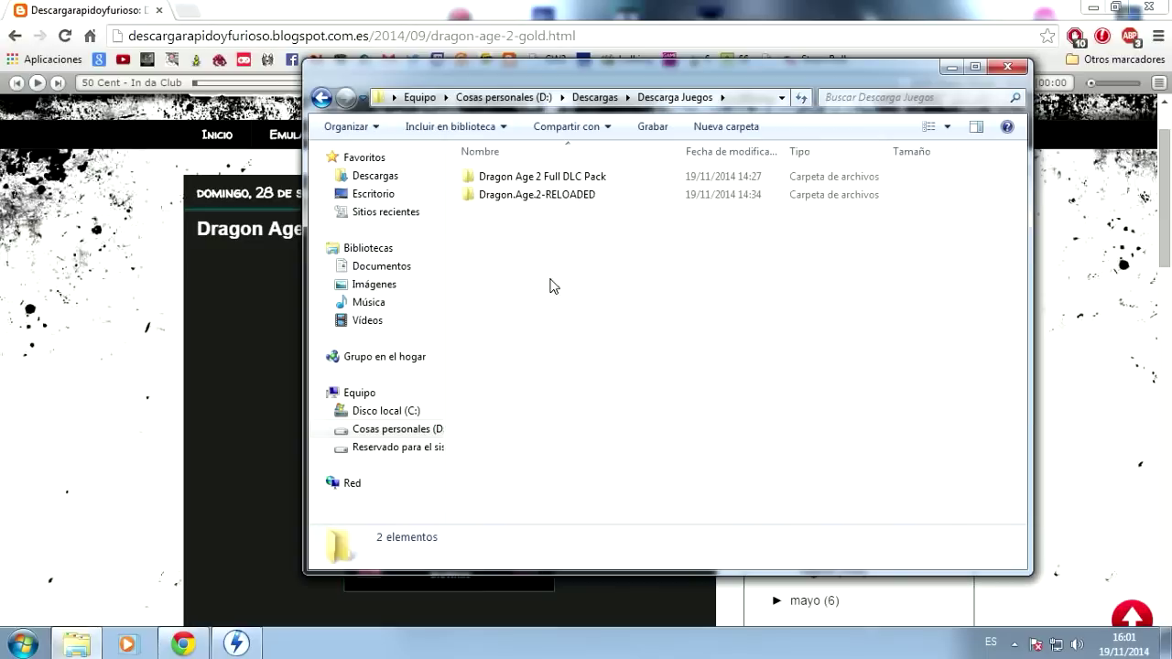
click(1098, 6)
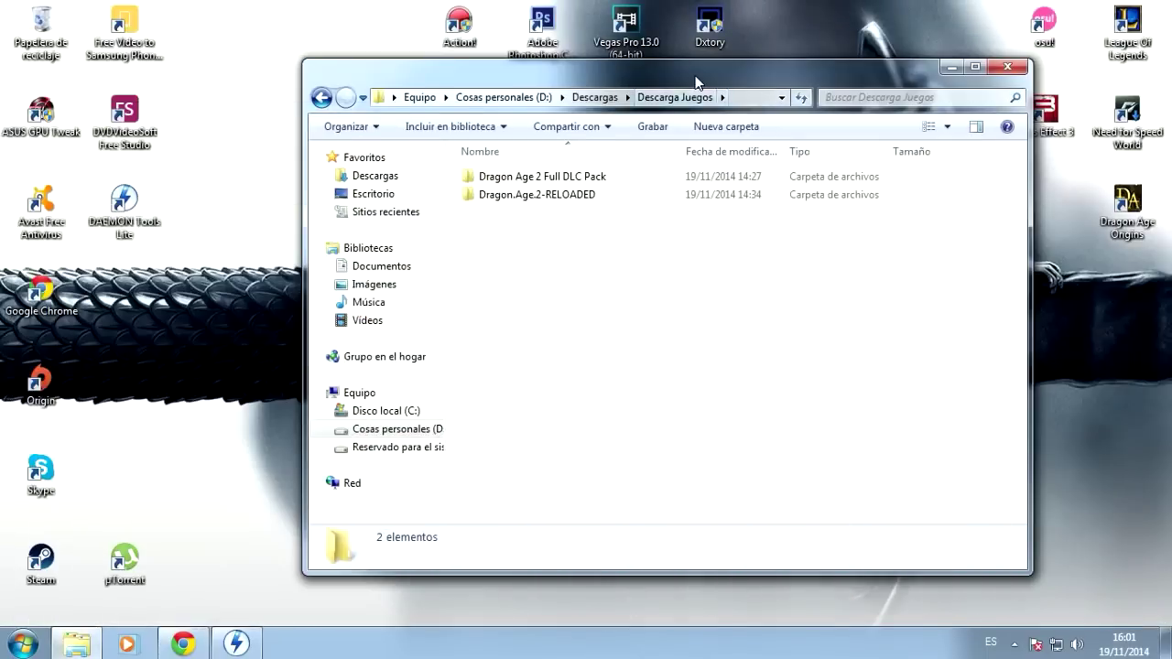
double_click(586, 68)
mouse_move(227, 151)
mouse_down()
mouse_move(196, 117)
mouse_move(222, 137)
mouse_up()
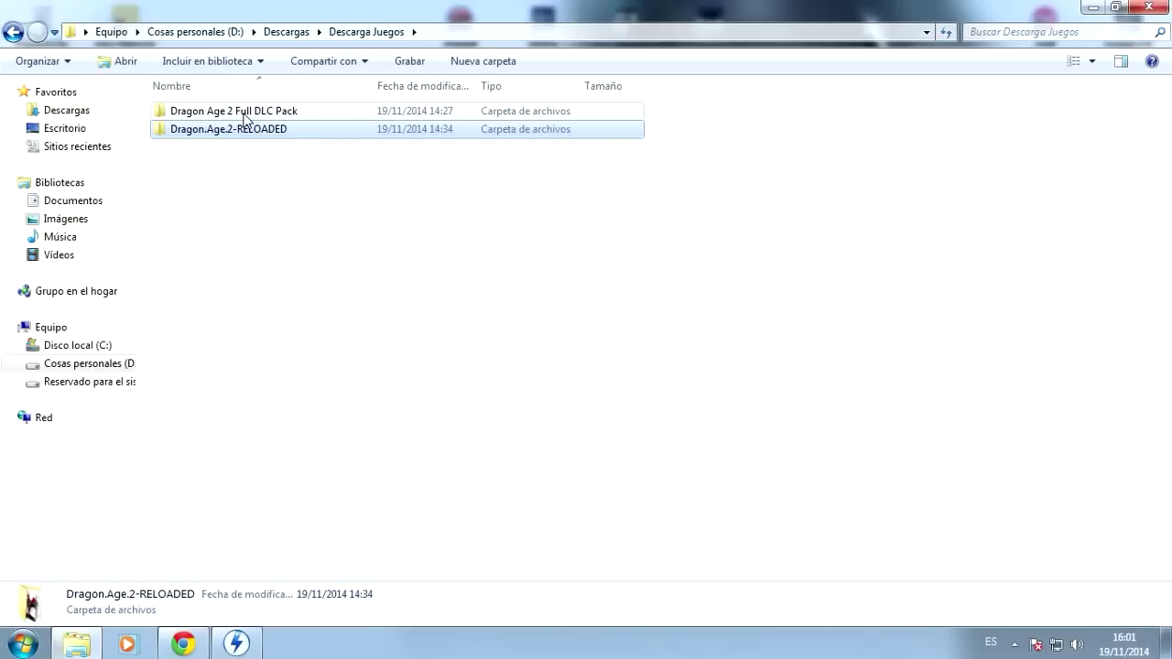
click(244, 119)
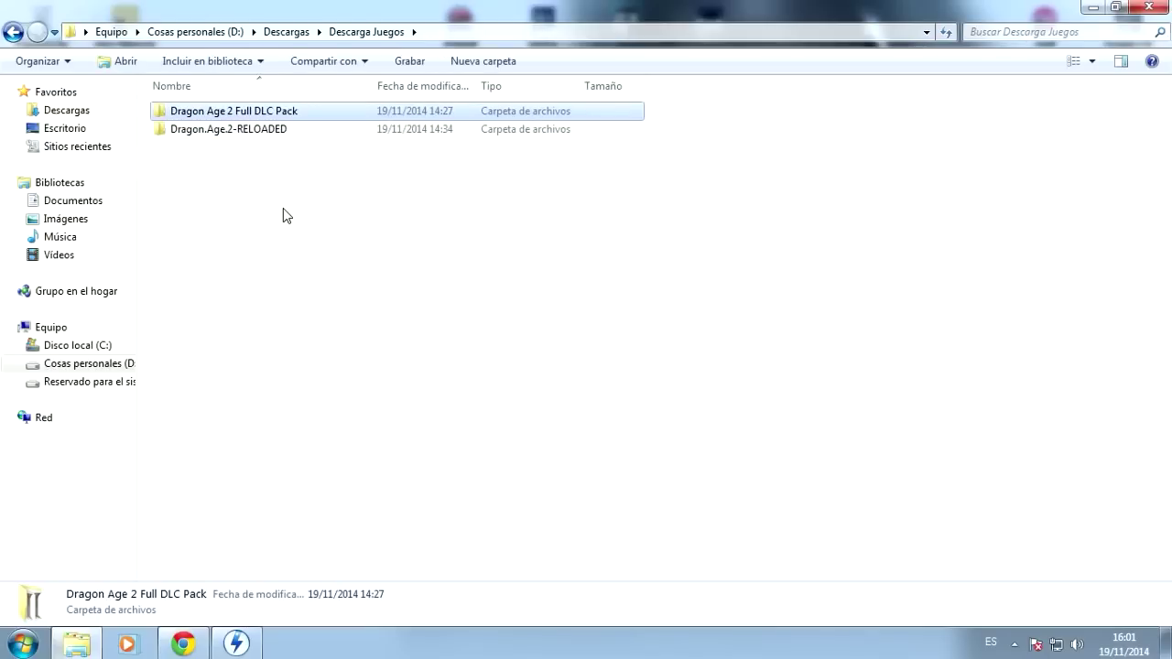
Open the Dragon.Age.2-RELOADED folder and select the rld-dag2 ISO file.
double_click(267, 137)
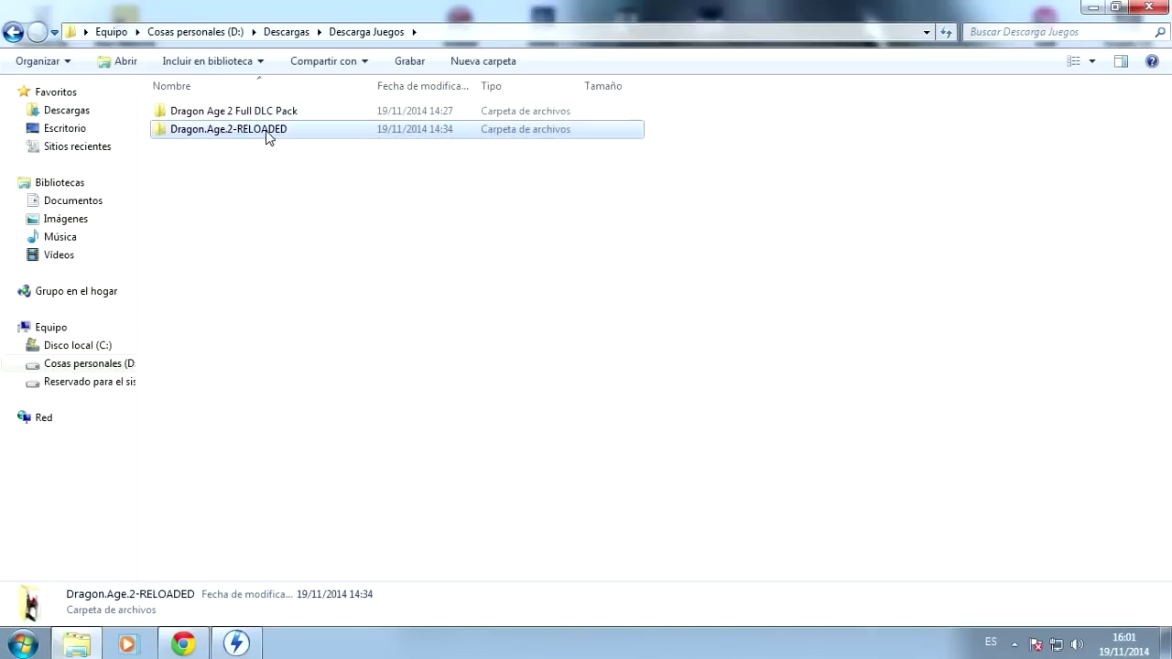
drag(260, 234, 194, 96)
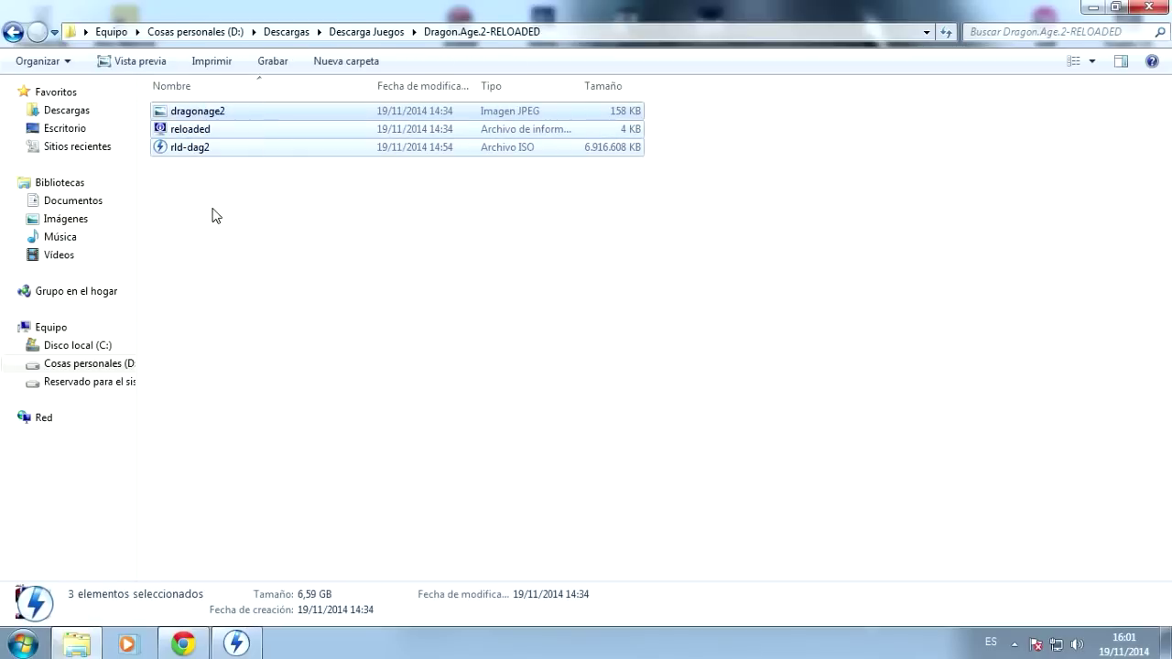
click(214, 214)
click(199, 149)
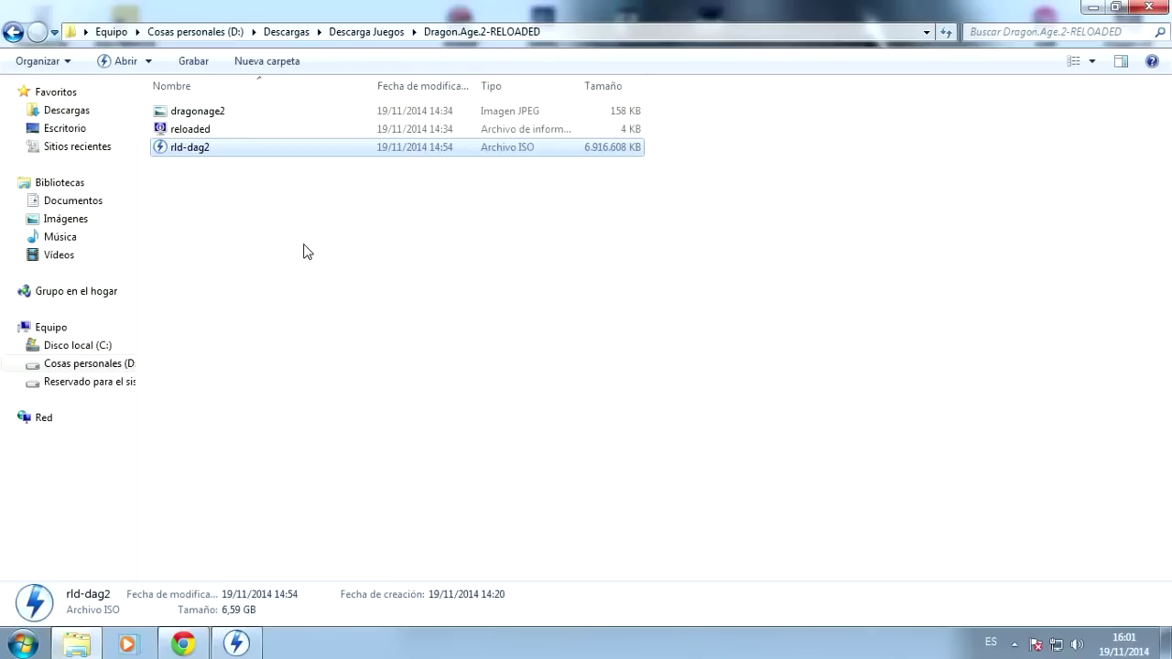
Switch to DAEMON Tools Lite and add the rld-dag2 ISO to the image catalogue.
click(259, 642)
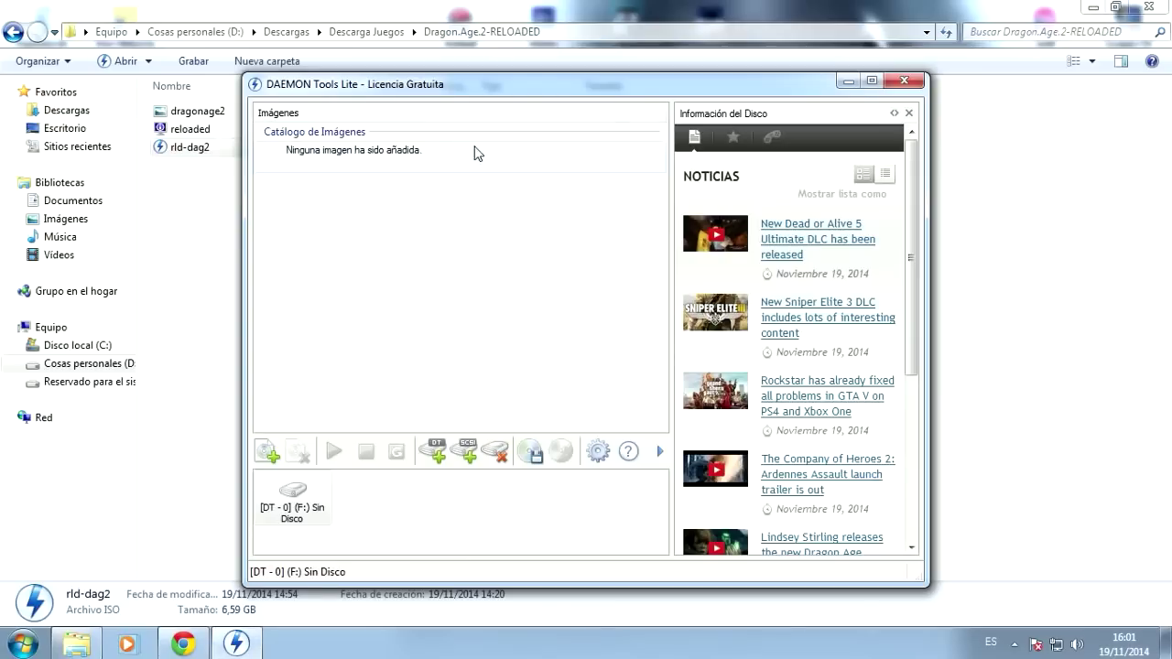
click(267, 451)
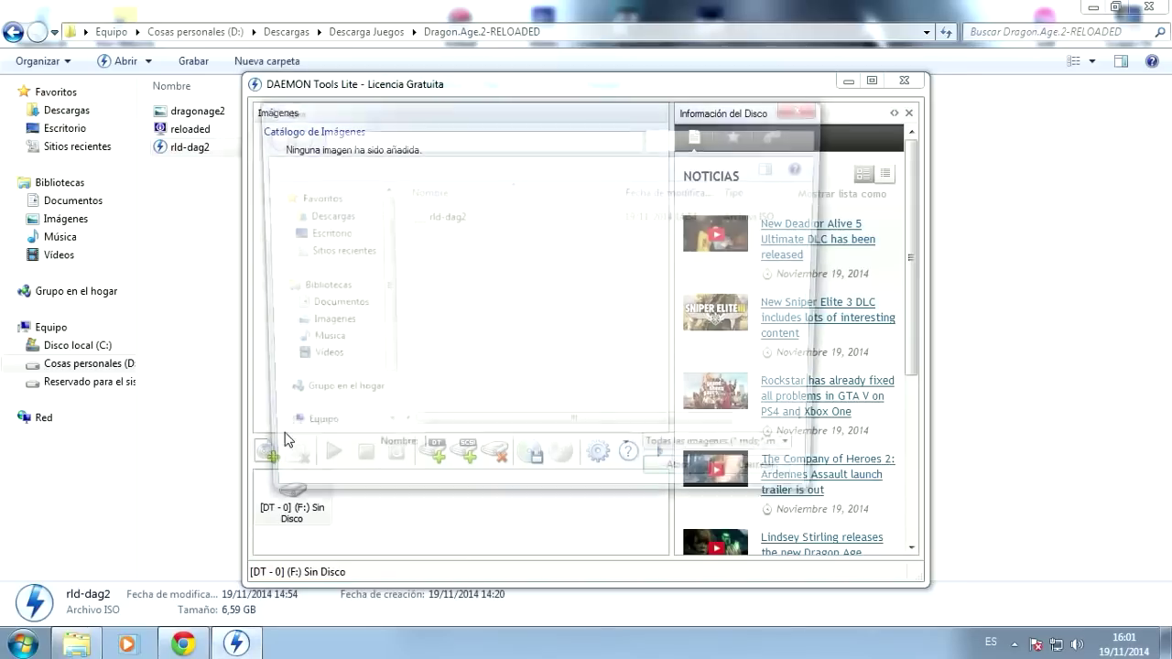
click(463, 216)
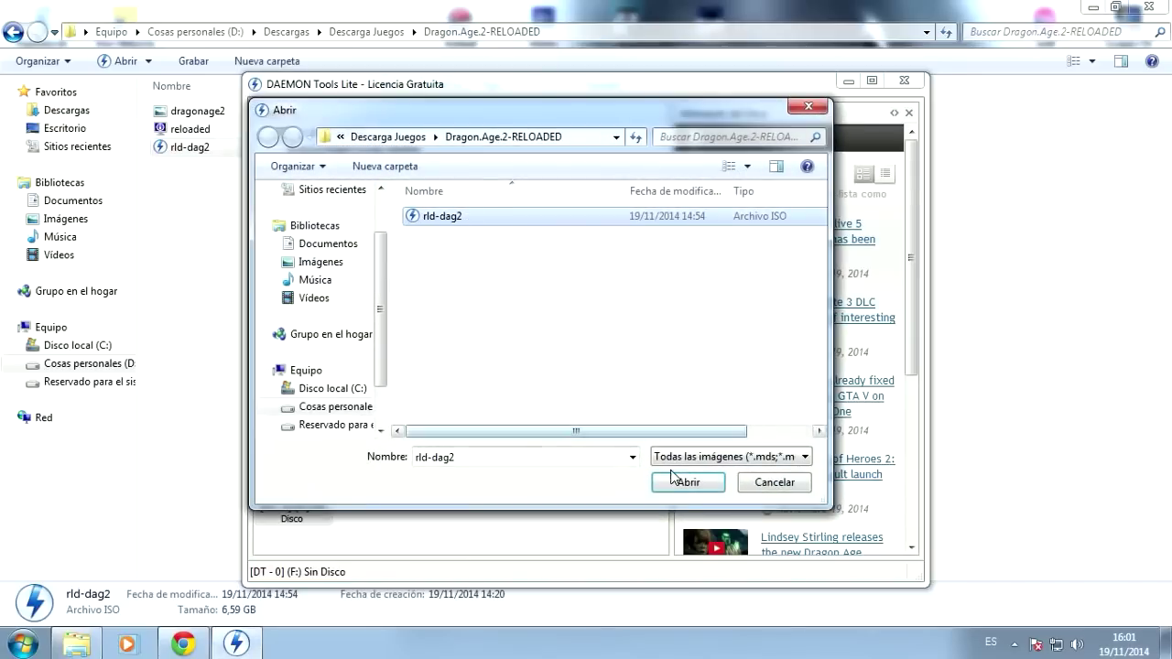
double_click(439, 216)
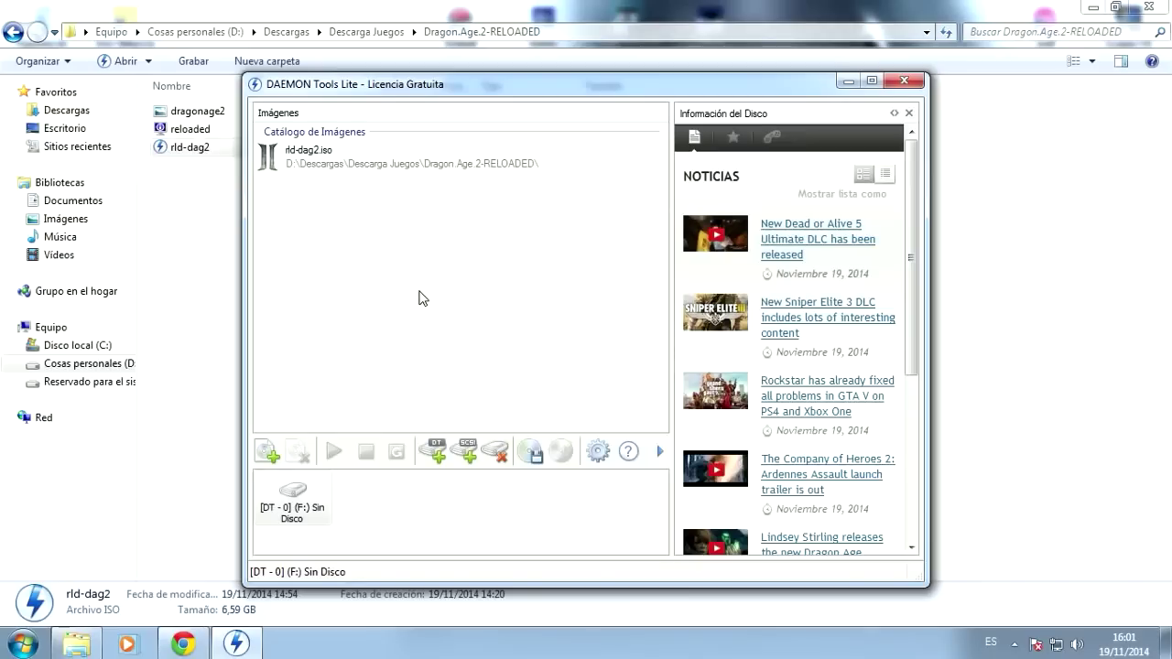
Mount rld-dag2.iso in the virtual drive and run autorun.exe from it.
click(355, 156)
click(340, 450)
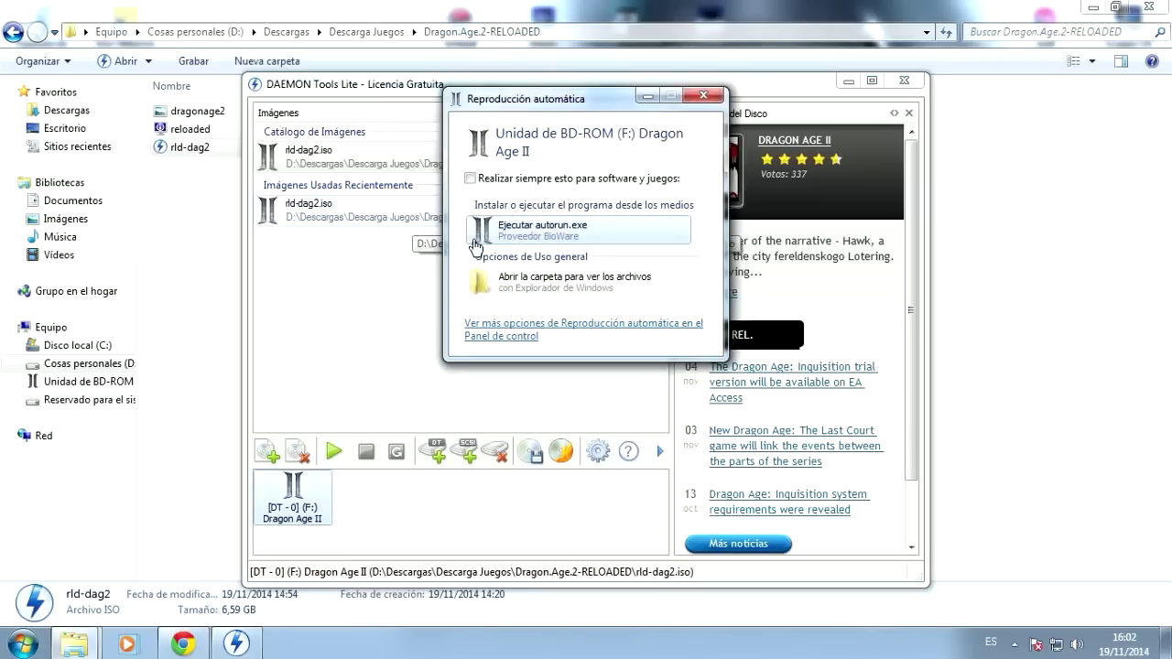
click(573, 232)
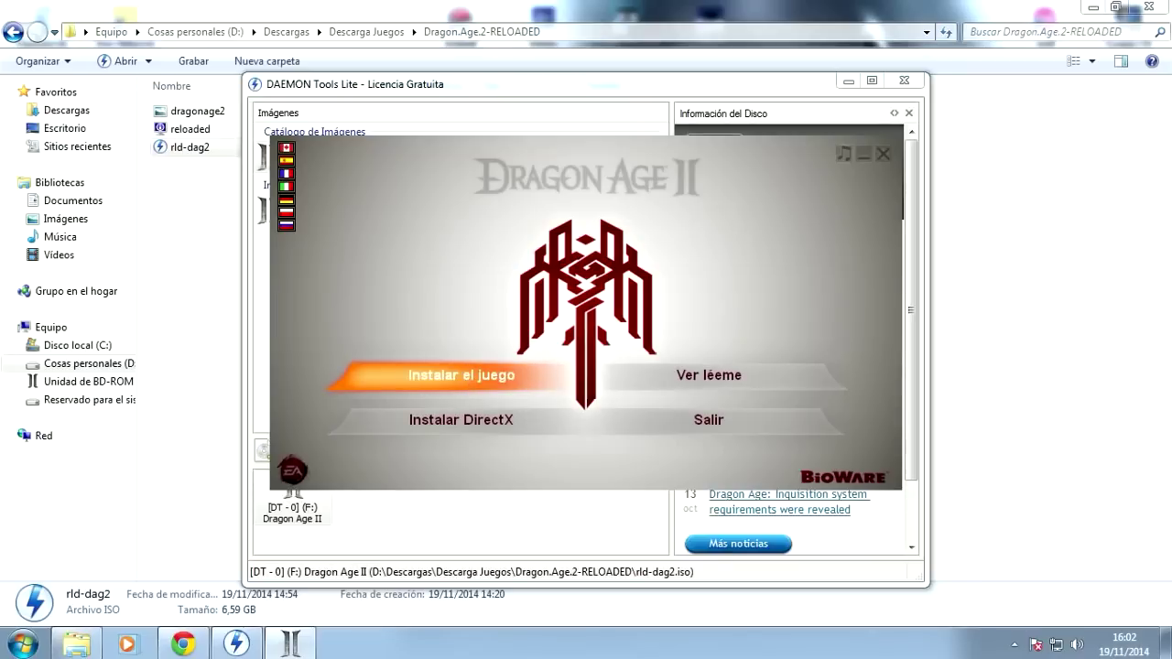
Start the Dragon Age II installation with Español as the installer language.
click(462, 375)
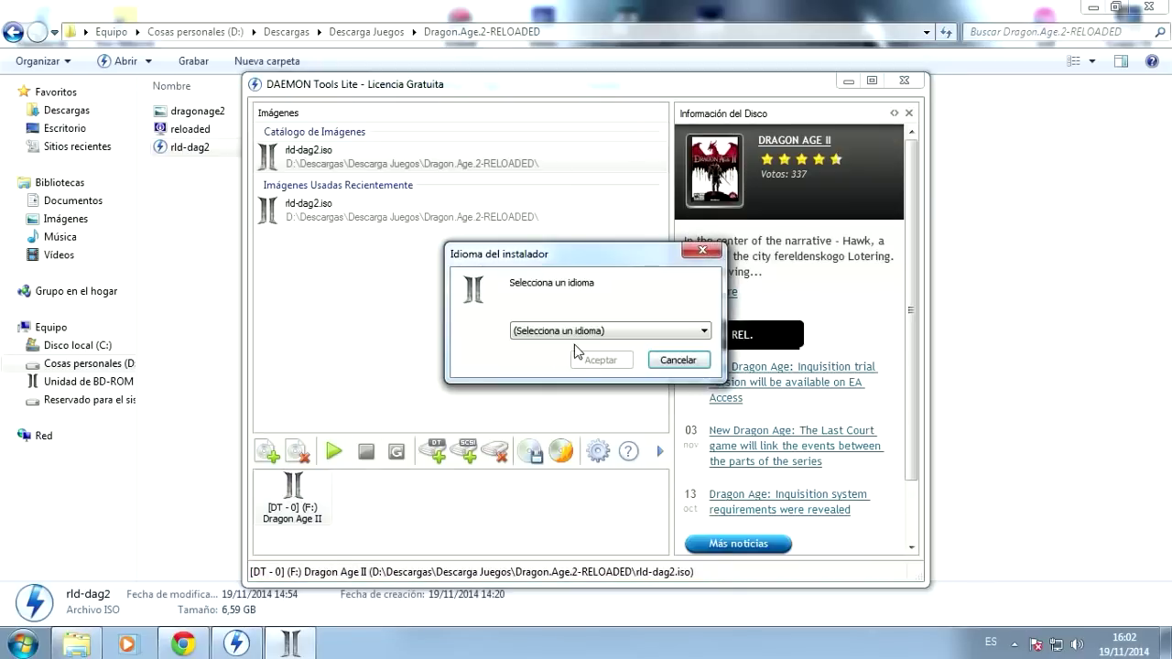
click(600, 330)
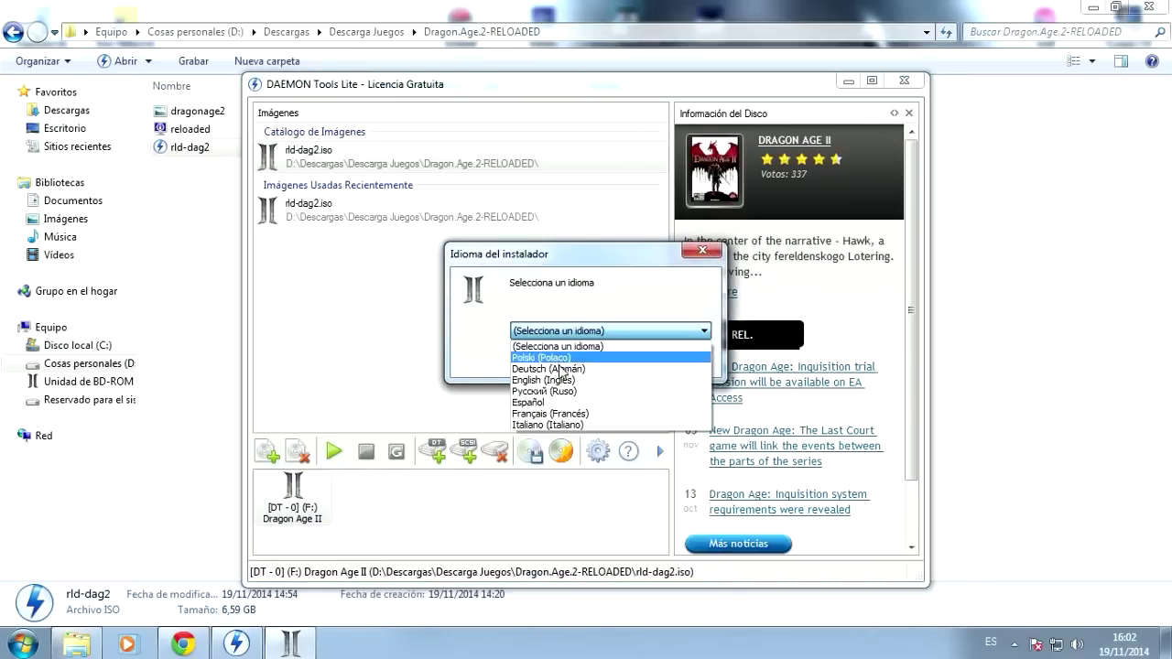
click(549, 402)
click(596, 363)
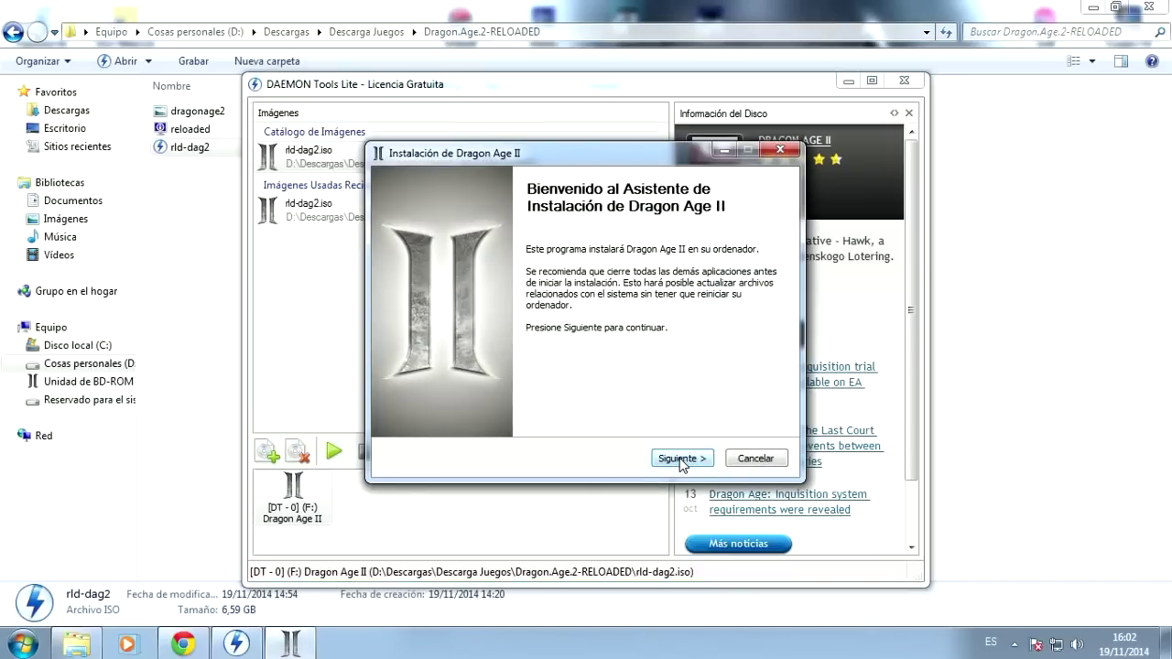
Check the speaker and application levels in the volume mixer and close it.
click(1077, 644)
click(1071, 597)
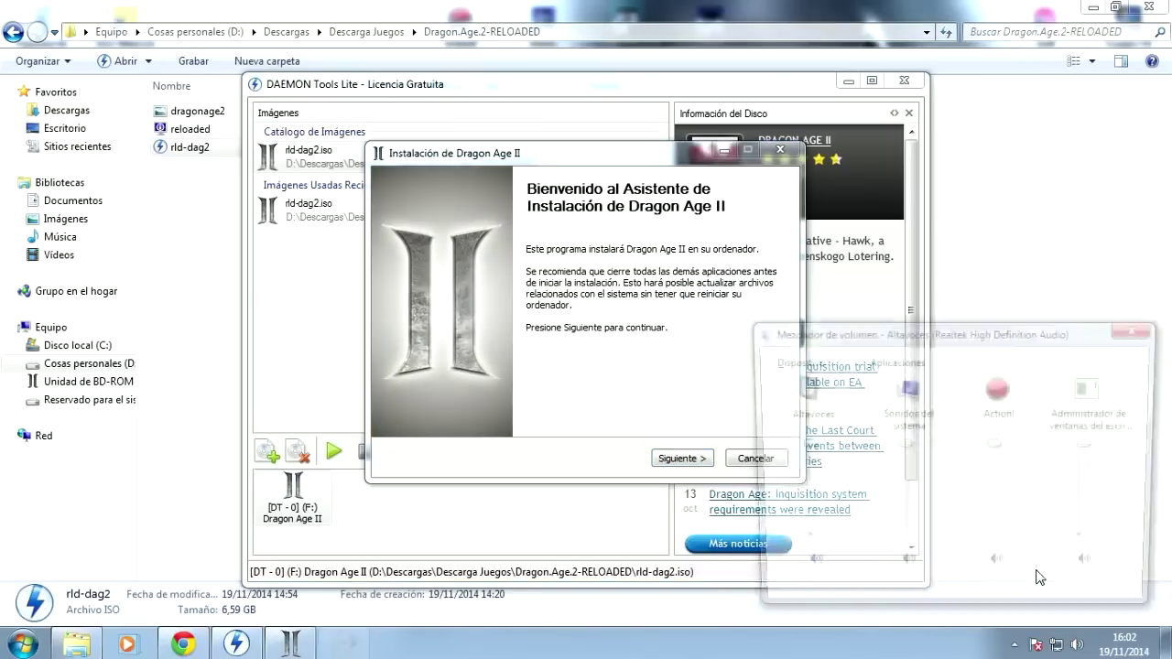
mouse_move(1094, 445)
mouse_down()
mouse_move(1098, 550)
mouse_move(1097, 441)
mouse_up()
mouse_move(802, 445)
mouse_down()
mouse_move(804, 538)
mouse_move(804, 443)
mouse_up()
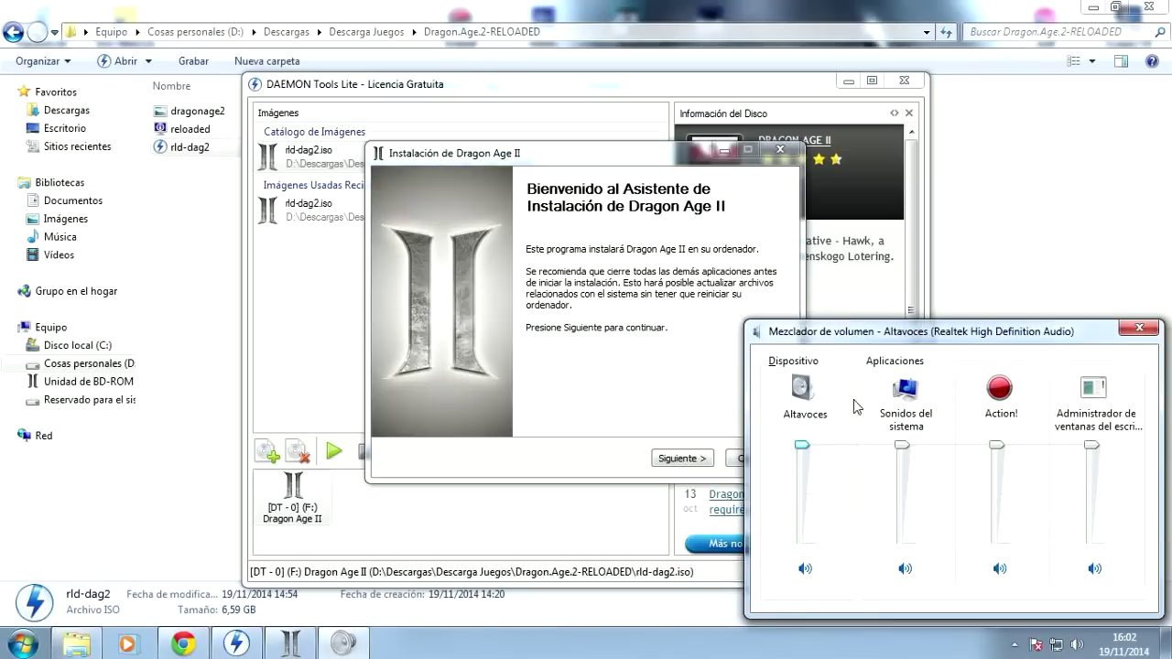
click(1146, 327)
Go past the installer's welcome page, accept the licence terms and acknowledge the information-sharing notice.
click(694, 470)
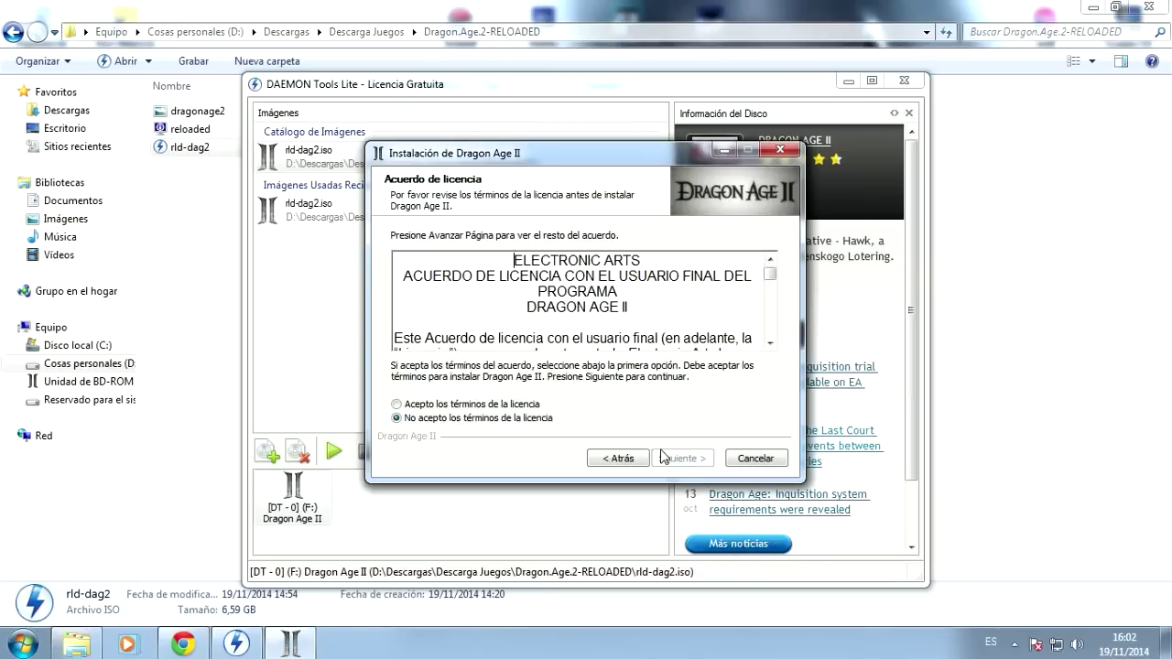
click(430, 404)
click(684, 458)
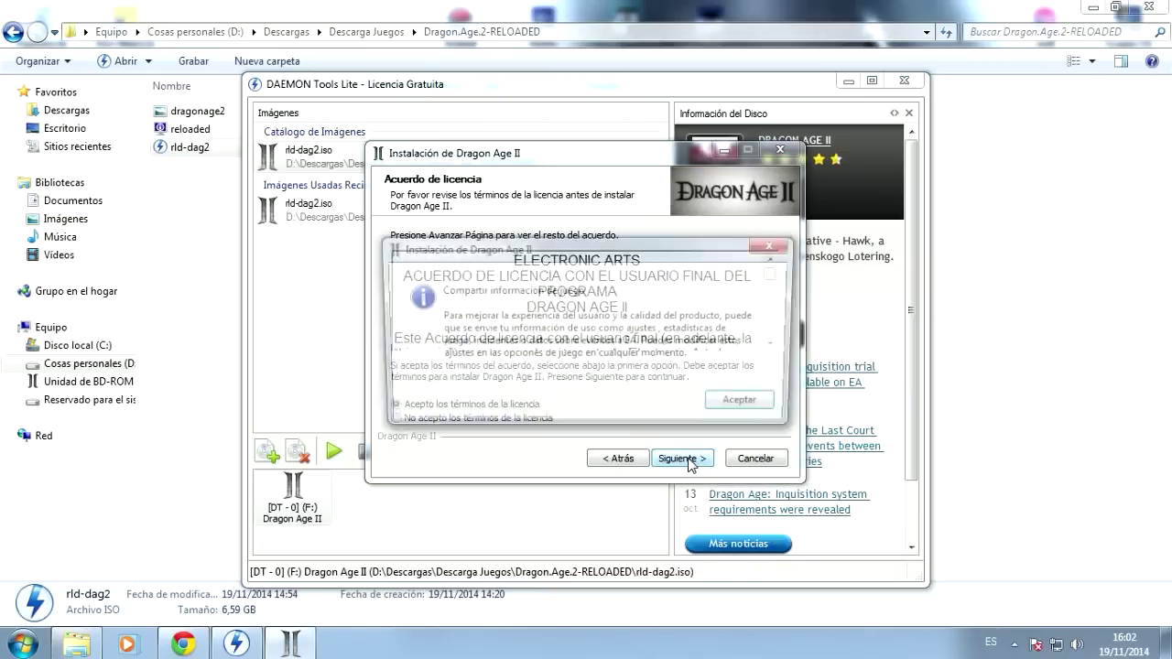
click(753, 408)
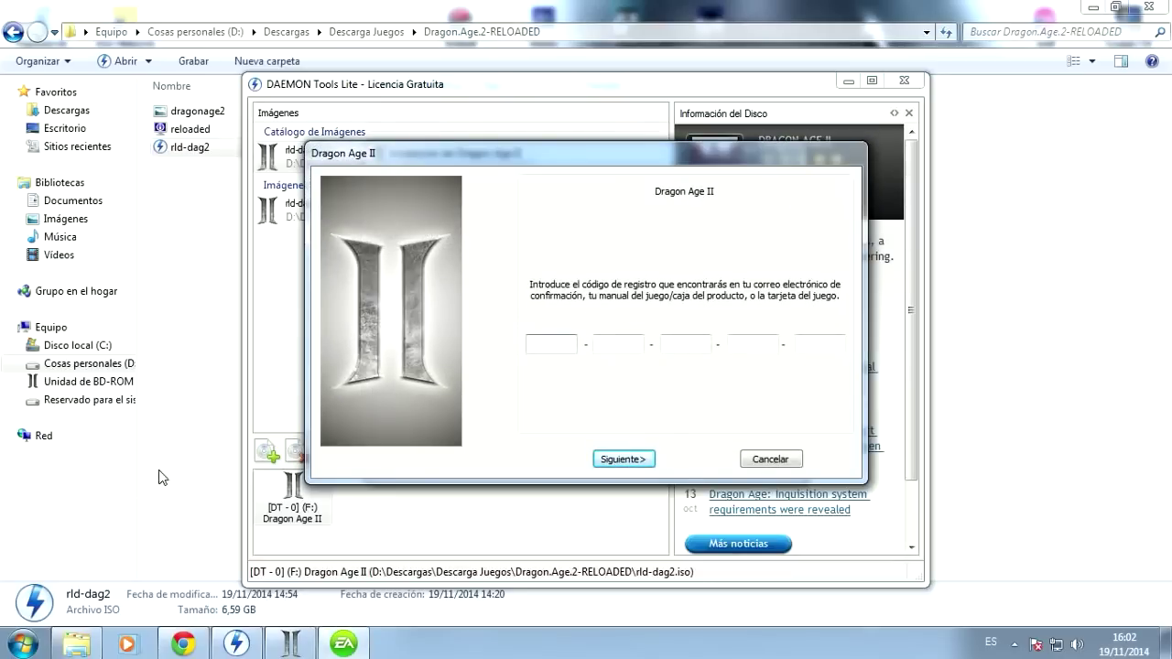
Browse the files of the mounted Dragon Age II disc in drive F: from the computer's drive overview.
click(23, 643)
click(295, 423)
click(732, 335)
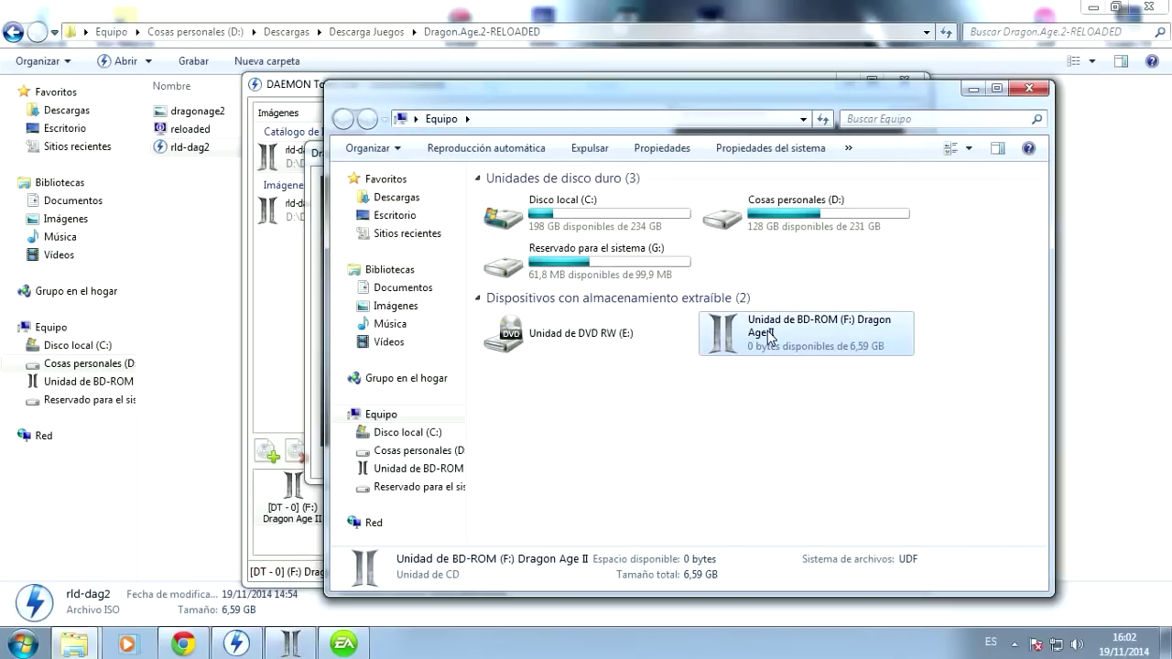
right_click(767, 335)
click(817, 76)
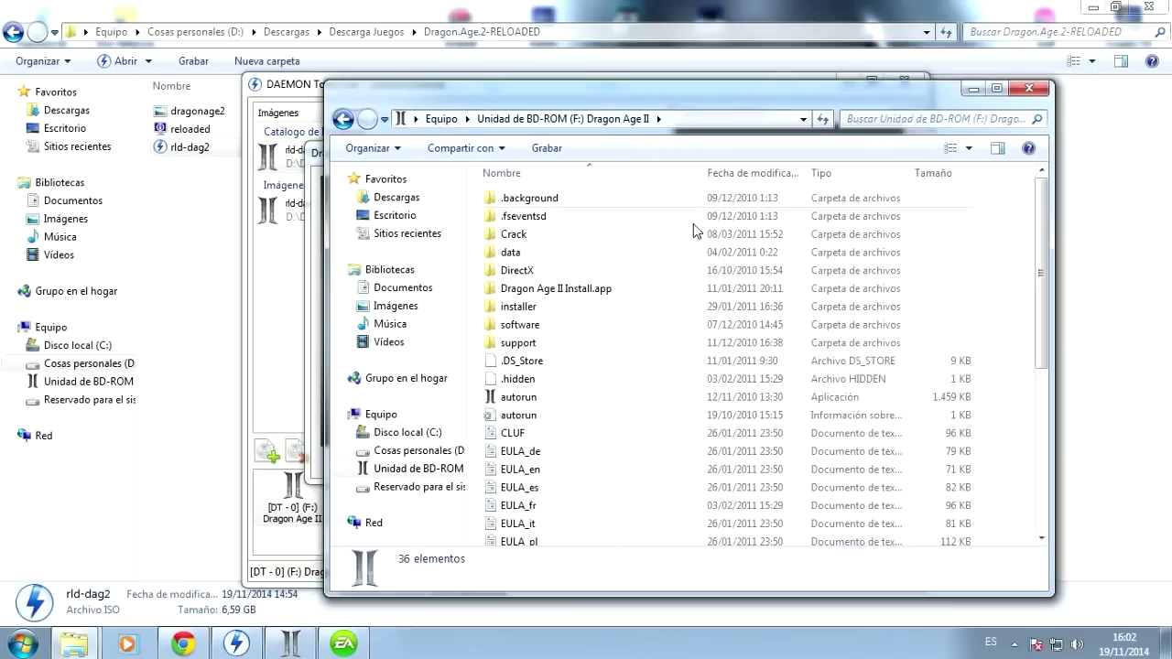
Run rld-da2k from the disc's Crack folder, generate a registration code and copy it.
double_click(514, 235)
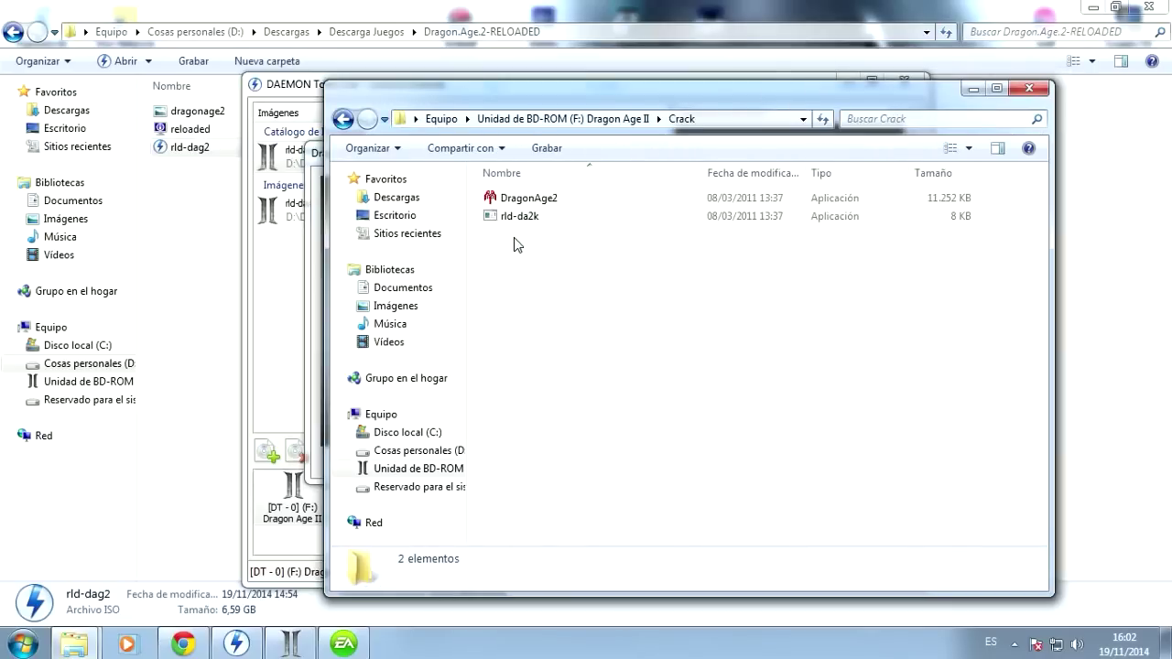
double_click(509, 219)
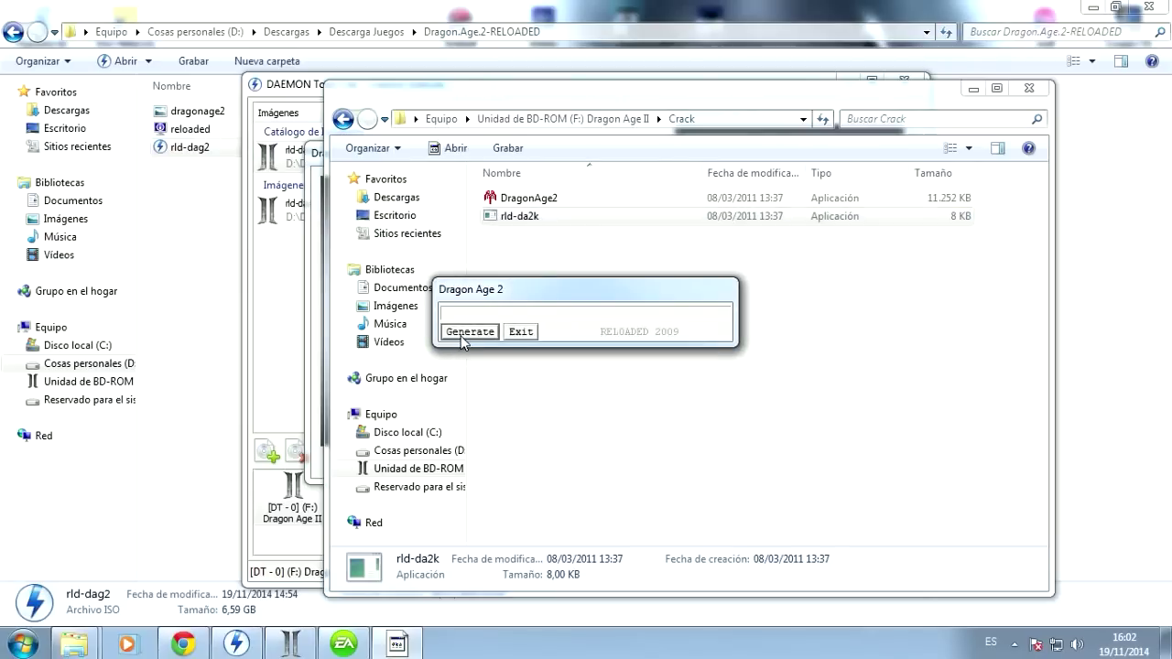
click(462, 335)
drag(695, 313, 509, 314)
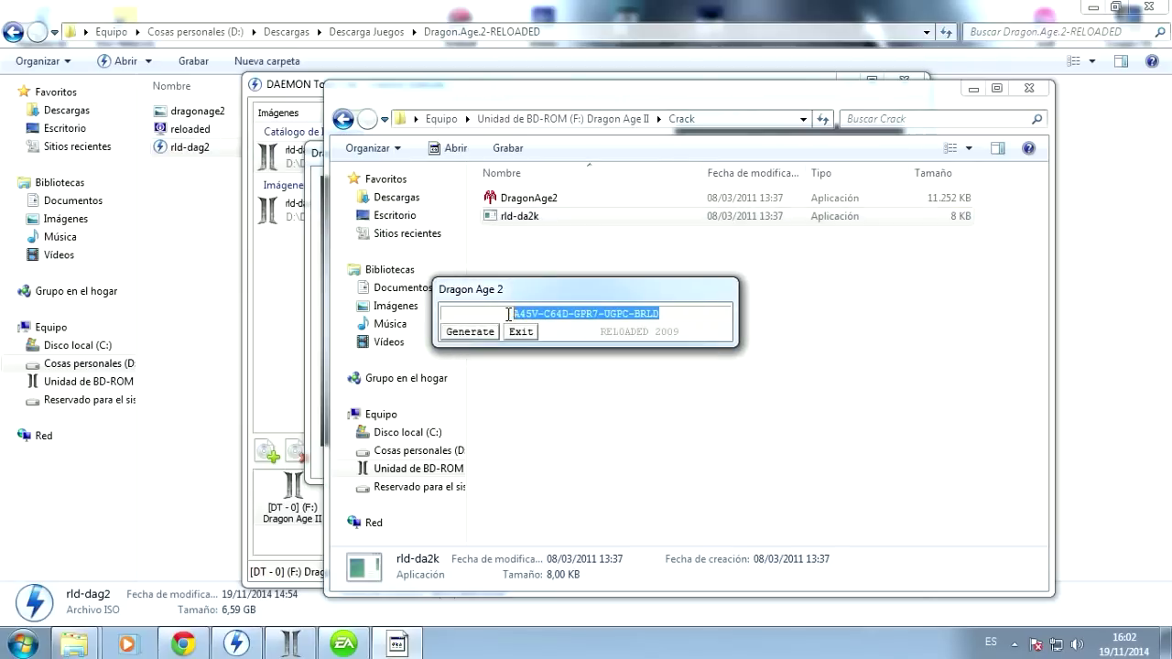
key(ctrl+c)
Paste the registration code into the Dragon Age II installer's code fields and submit it.
key(ctrl+v)
click(614, 460)
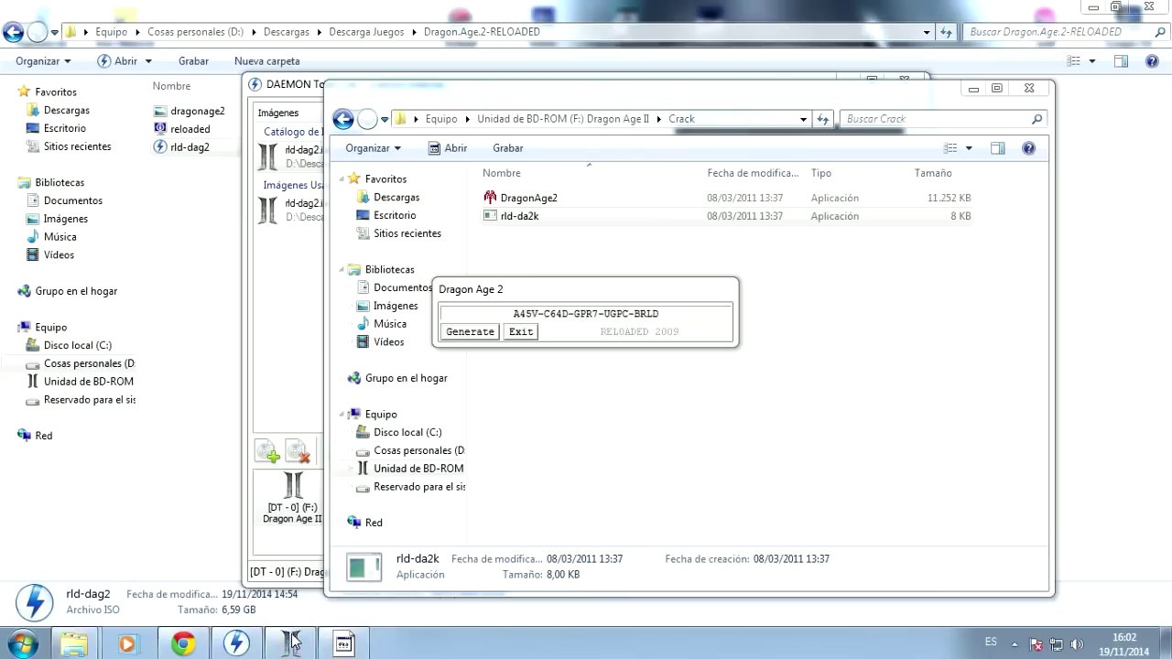
click(291, 643)
click(741, 490)
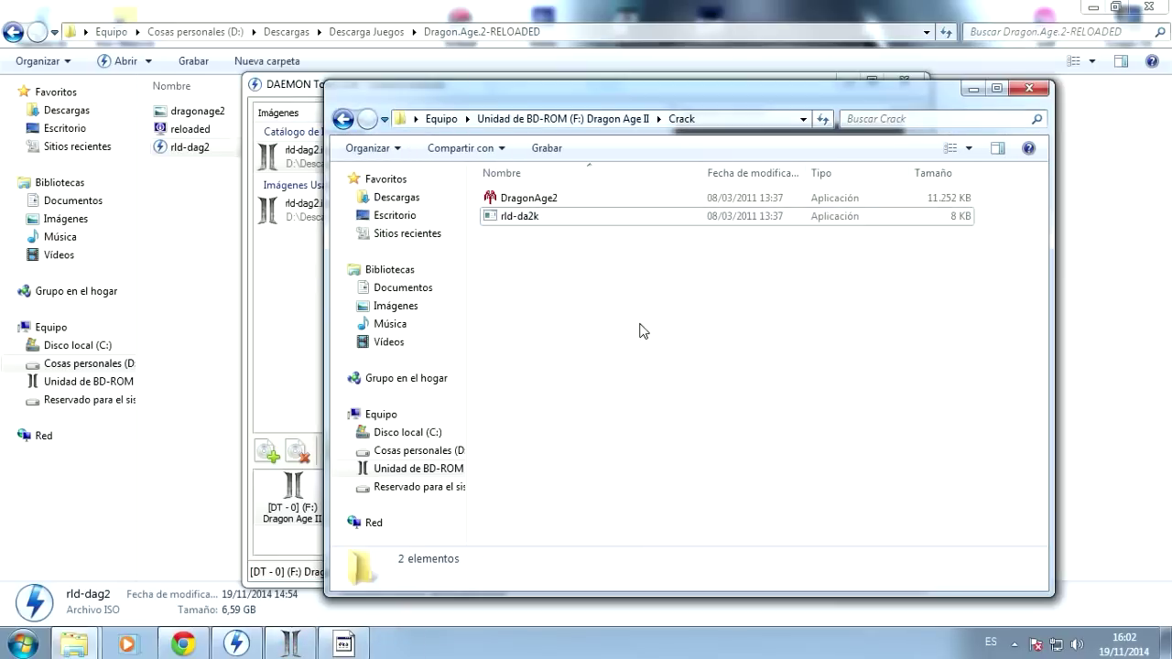
Close the Crack folder window and continue the Dragon Age II setup with the custom installation type.
click(1029, 88)
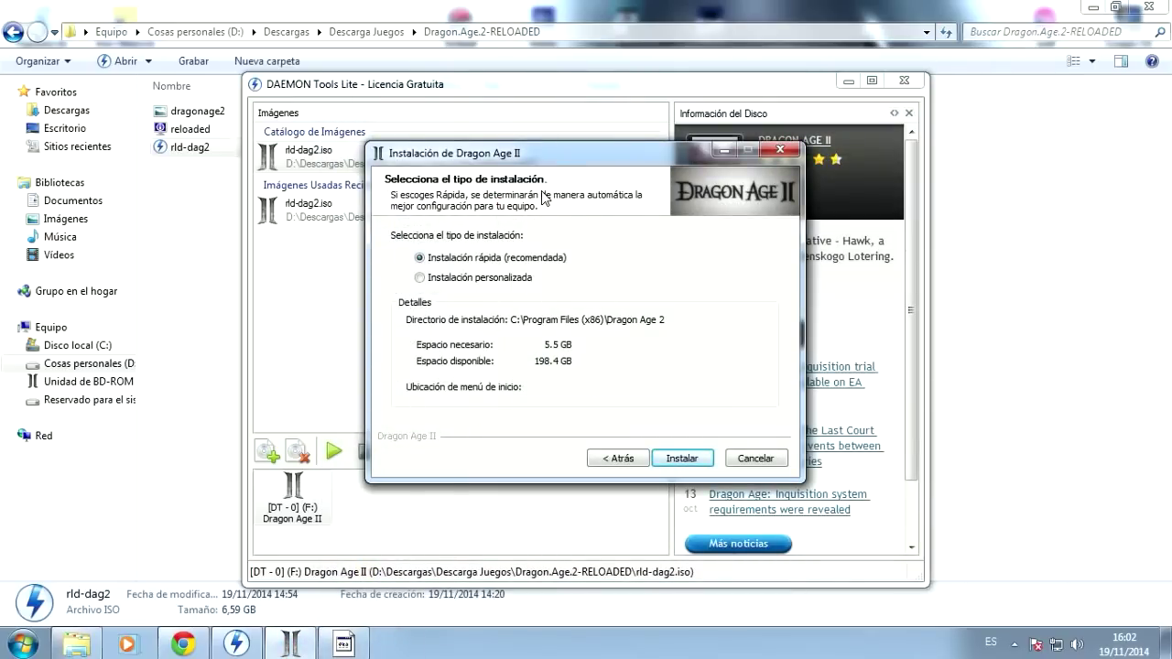
click(491, 281)
click(682, 458)
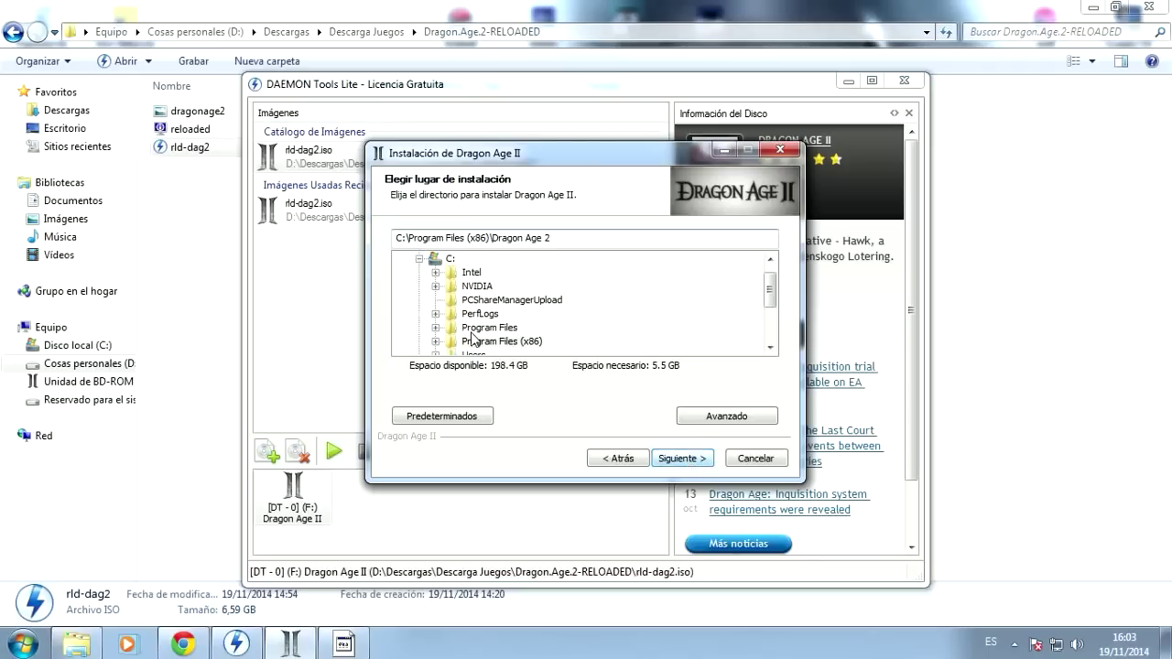
Choose the Juegos folder on drive D: as the install location, giving D:\Juegos\Dragon Age 2.
click(417, 261)
click(418, 287)
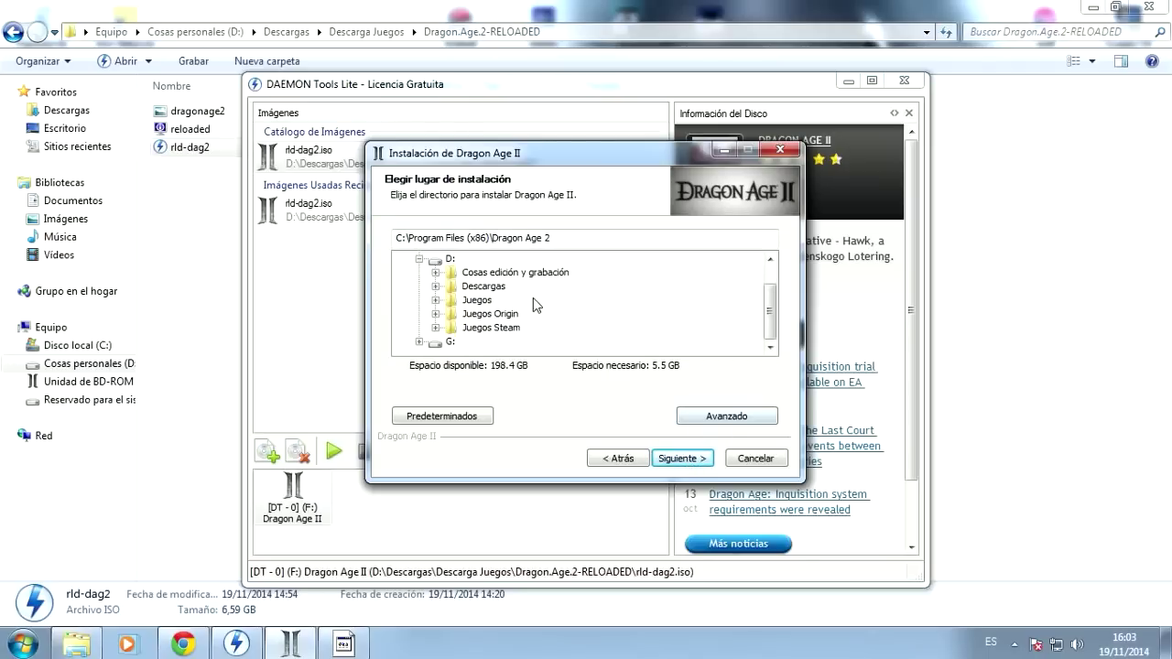
click(435, 300)
click(476, 271)
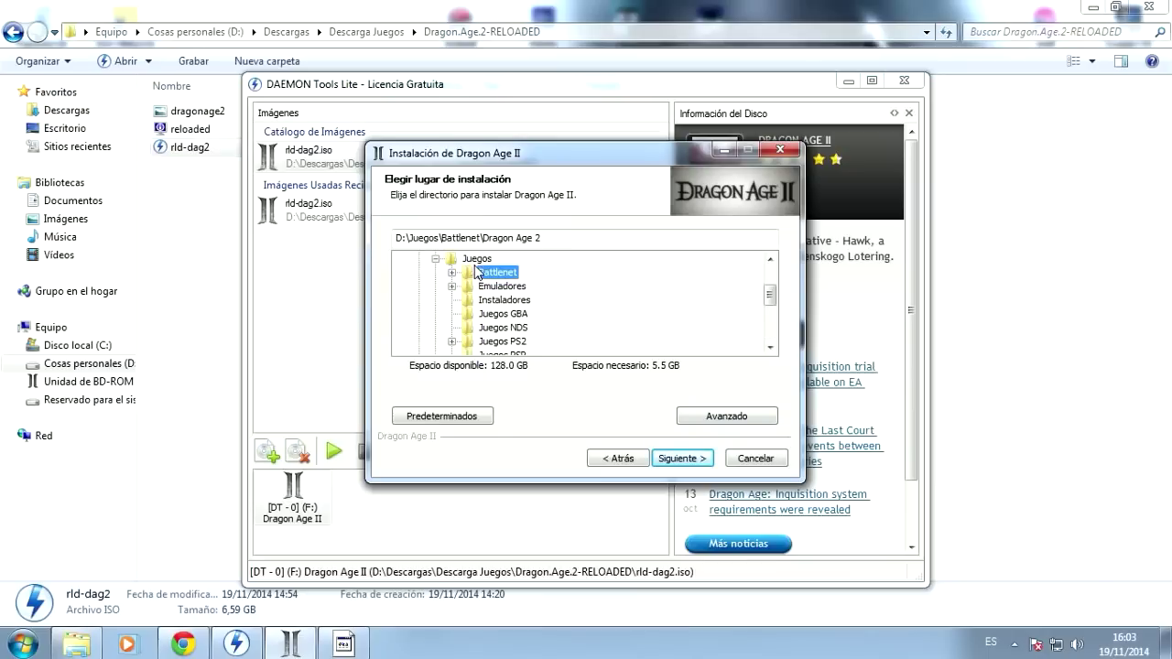
click(465, 263)
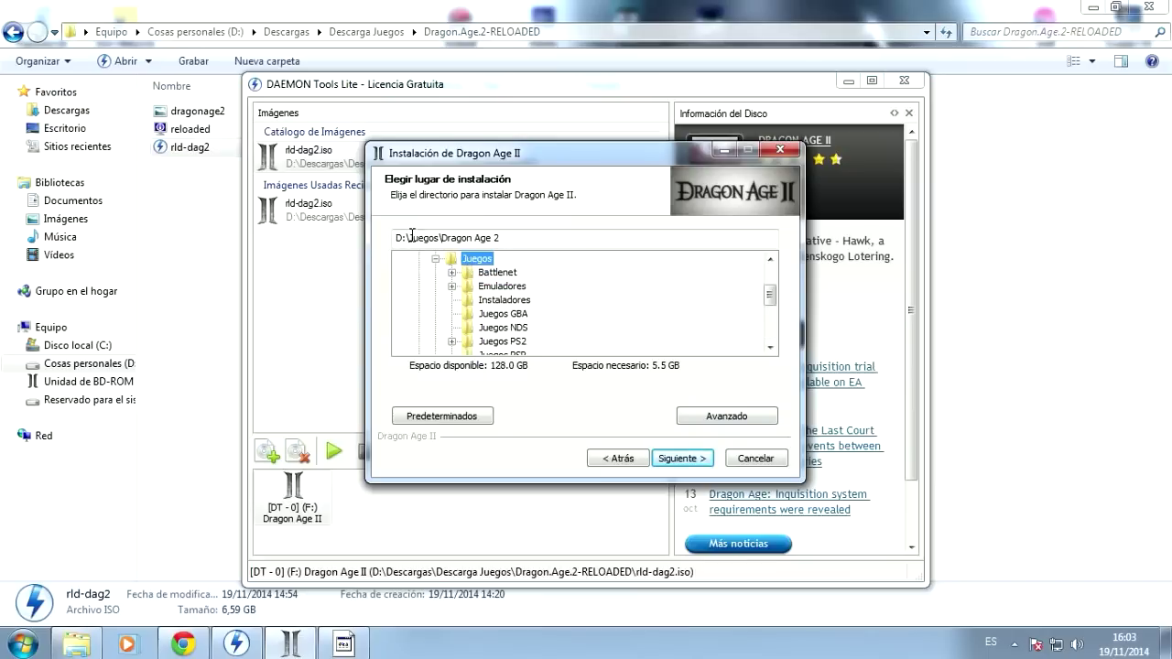
Start installing Dragon Age II without desktop or quick-launch shortcuts.
click(678, 458)
click(682, 458)
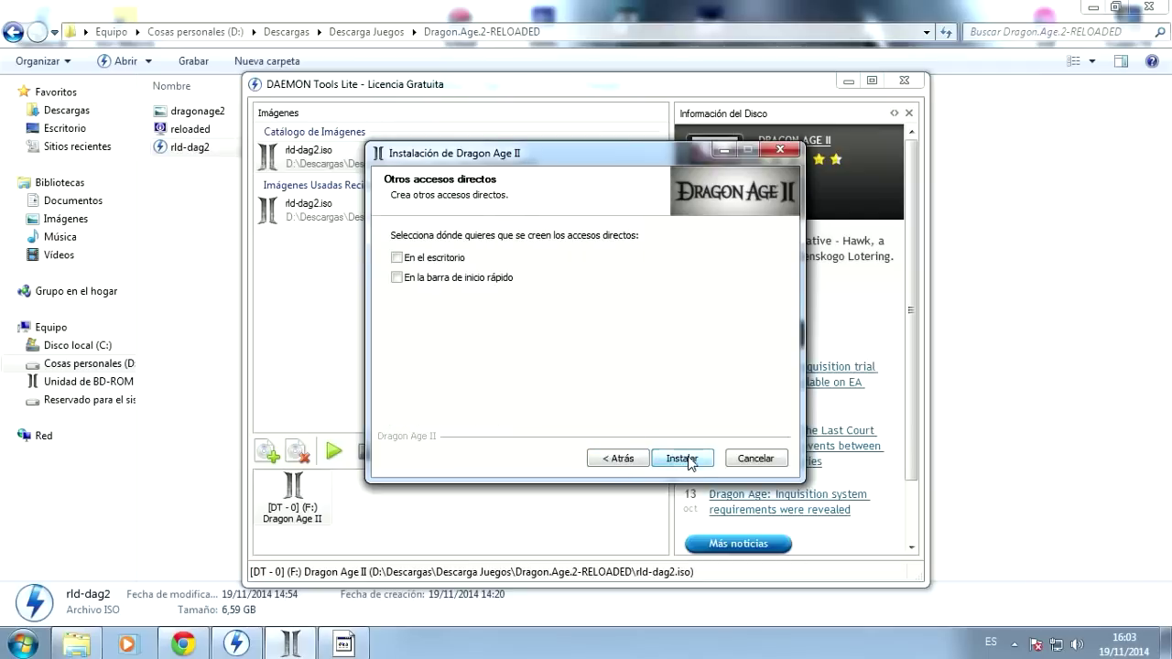
click(673, 459)
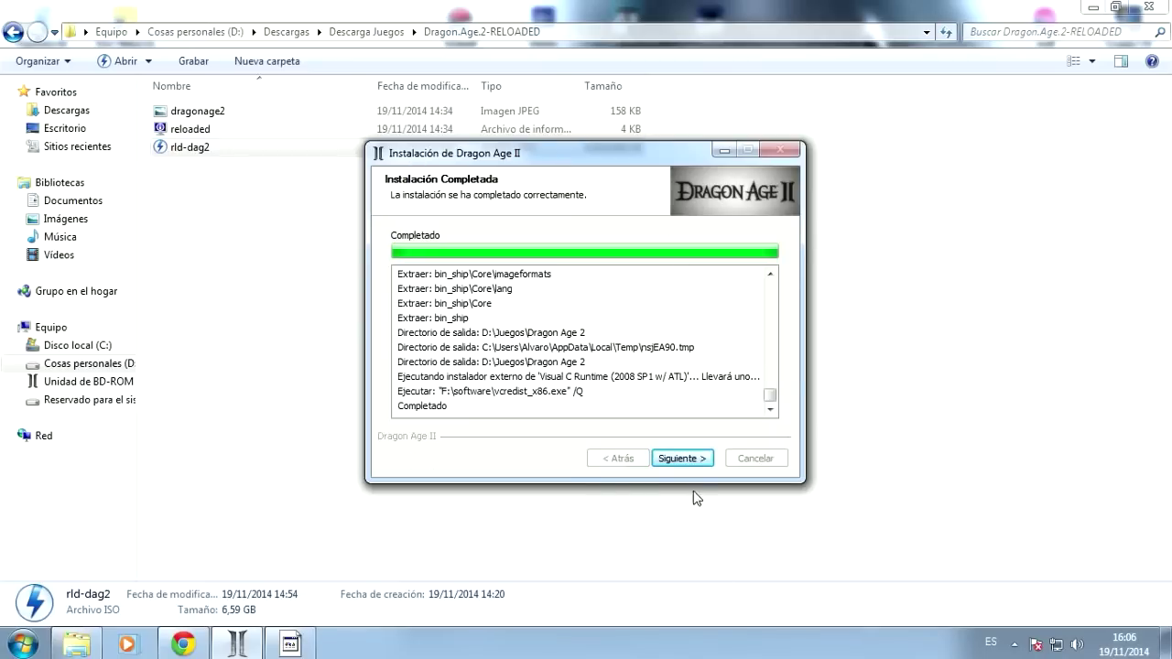
Finish the Dragon Age II setup wizard without launching the game or the readme, and exit the key generator.
click(673, 458)
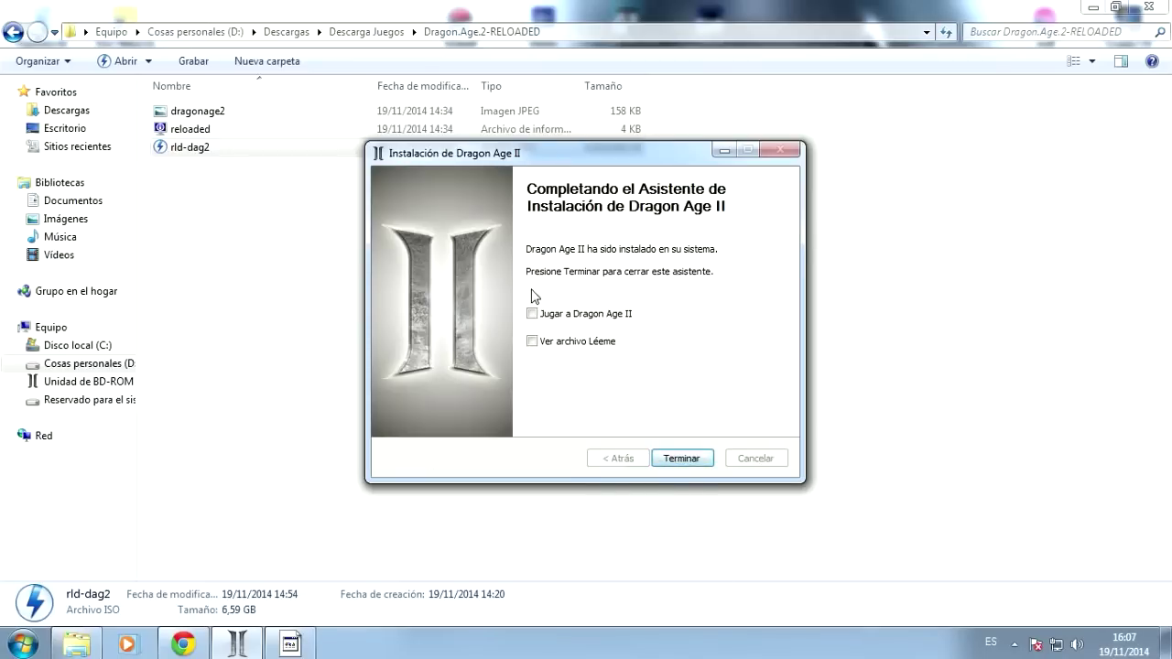
click(681, 457)
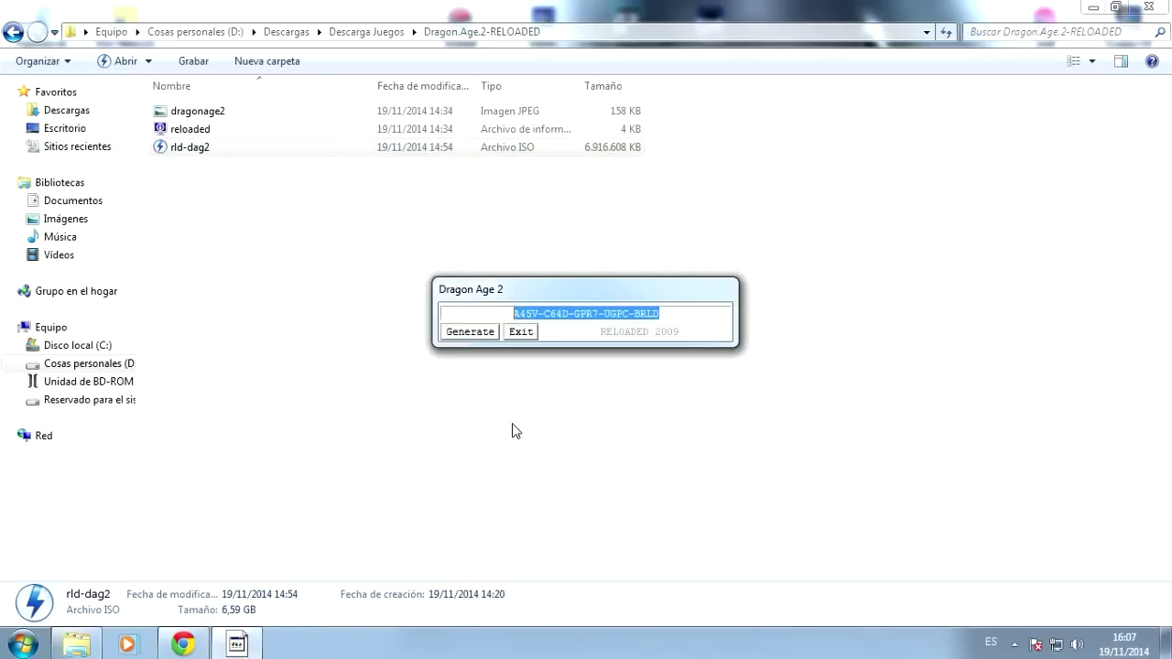
click(520, 332)
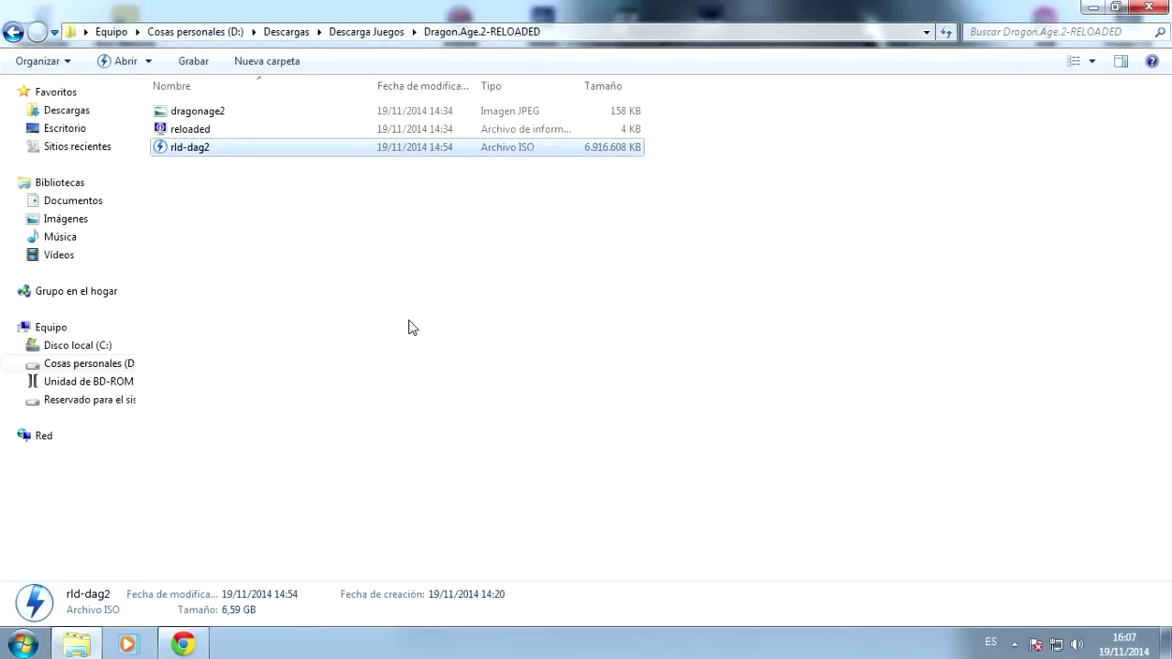
Go up to Descarga Juegos and open the Dragon Age 2 Full DLC Pack folder.
click(385, 289)
click(383, 32)
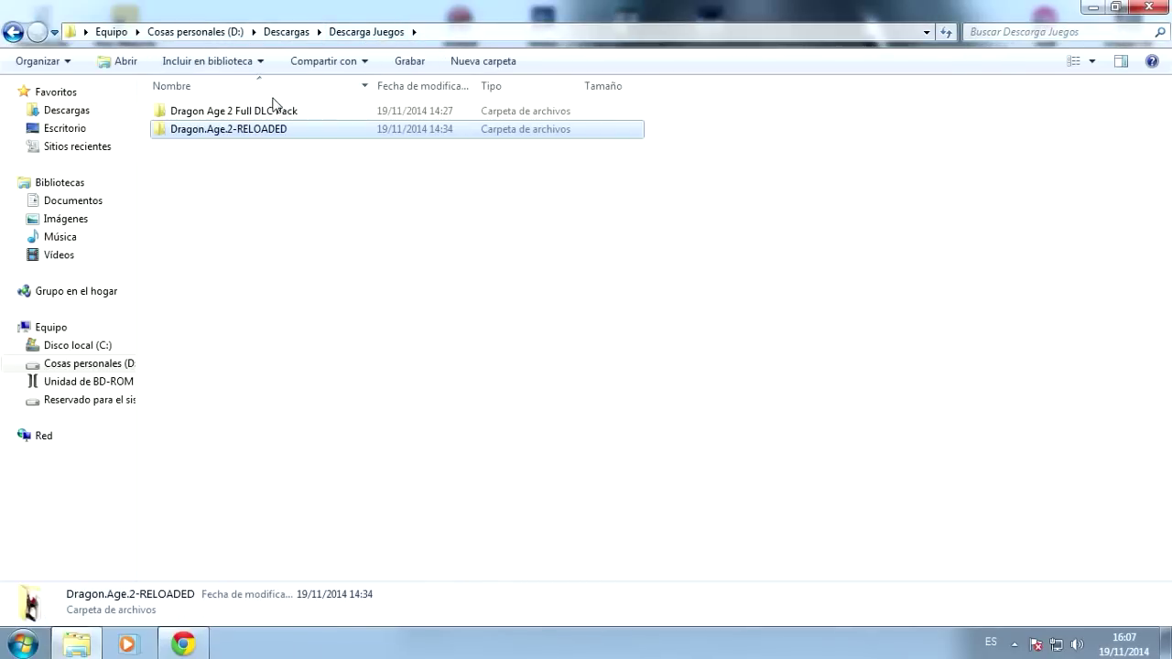
double_click(259, 111)
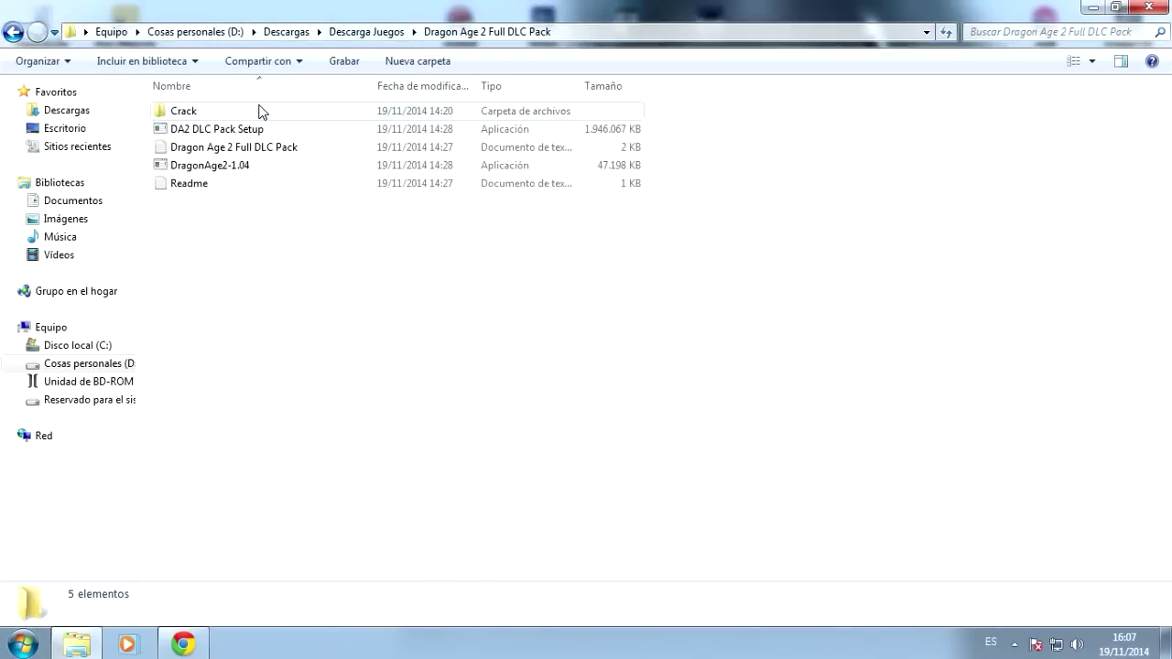
click(383, 32)
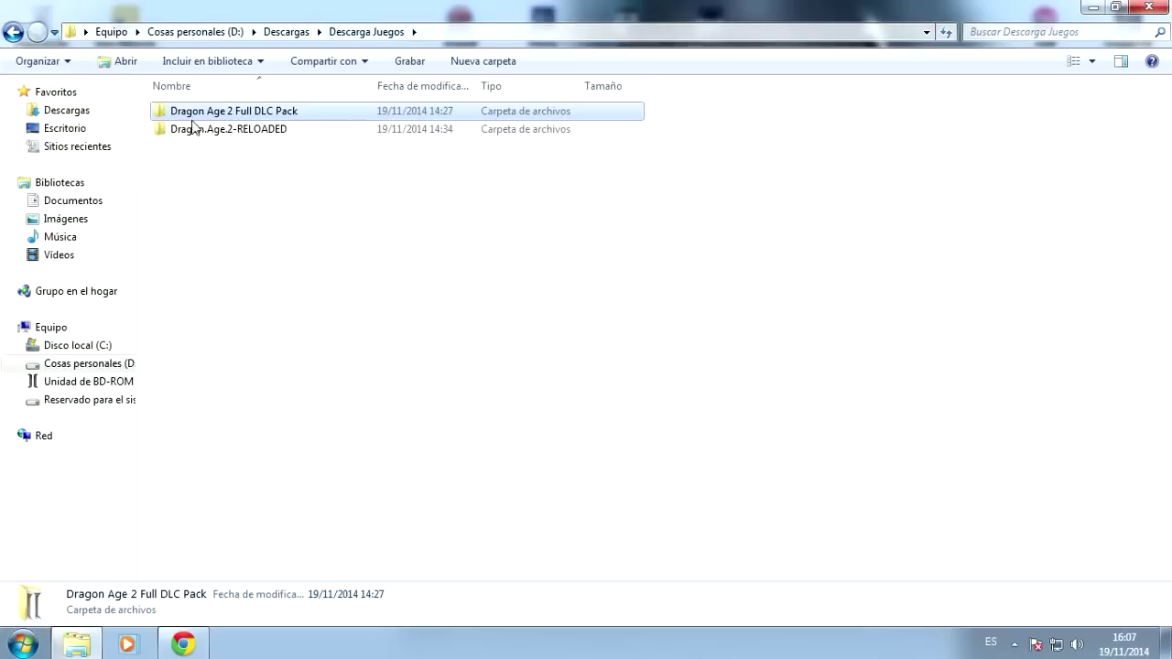
double_click(249, 112)
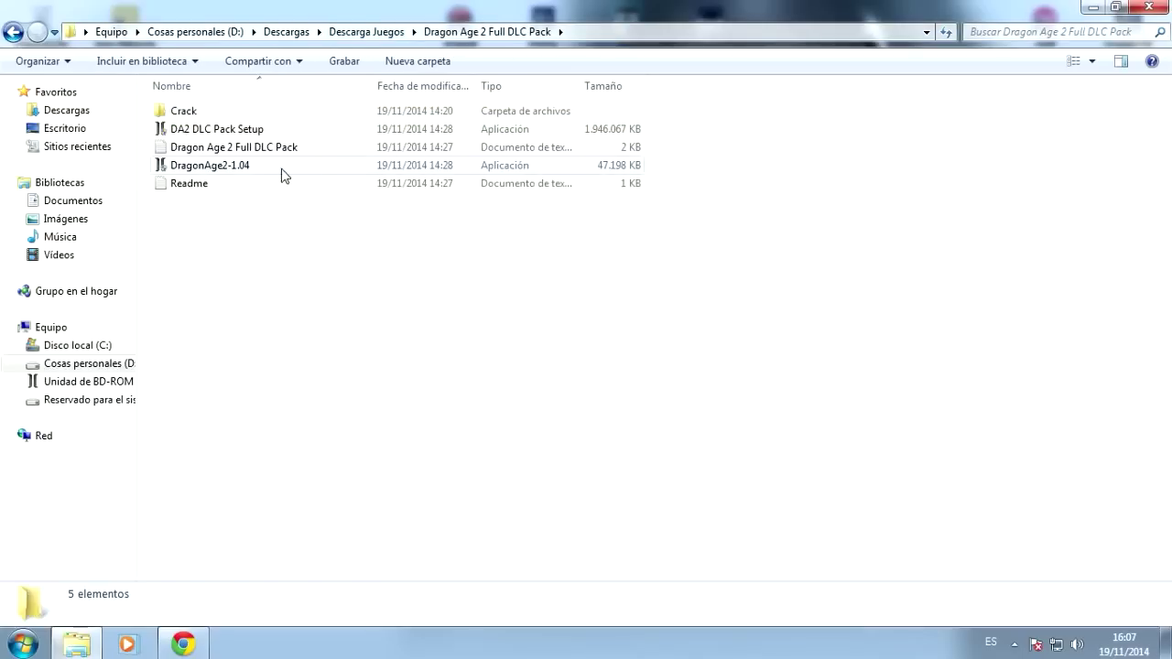
Run DA2 DLC Pack Setup and install the DLC pack into D:\Juegos\Dragon Age 2 with the game update included.
click(221, 136)
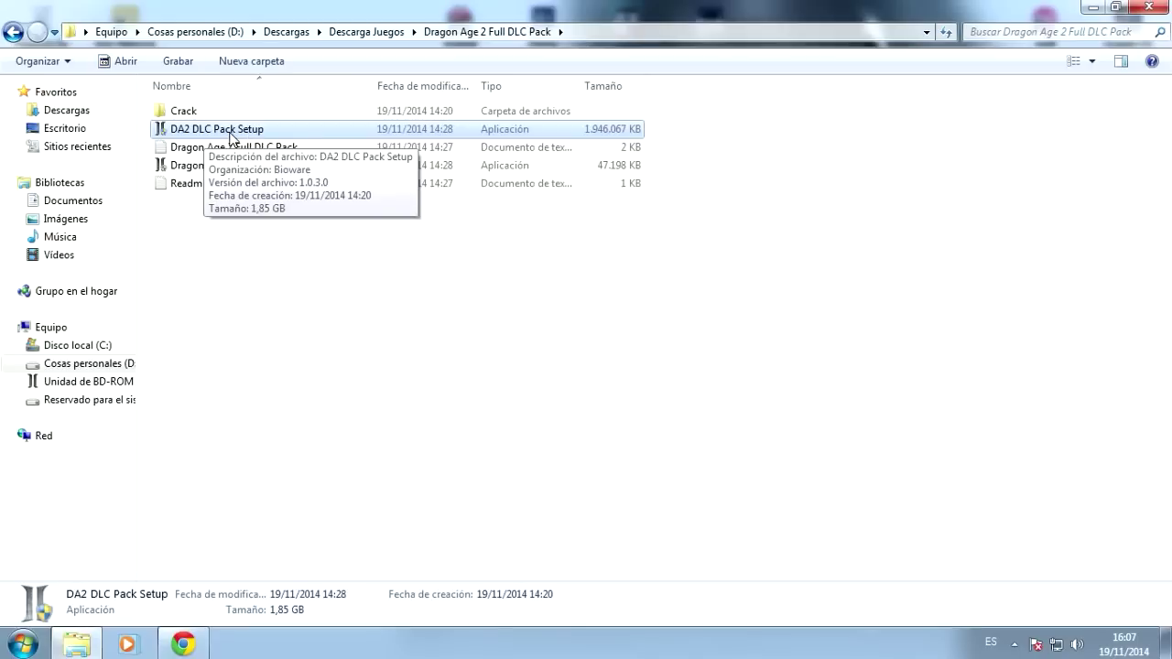
double_click(231, 136)
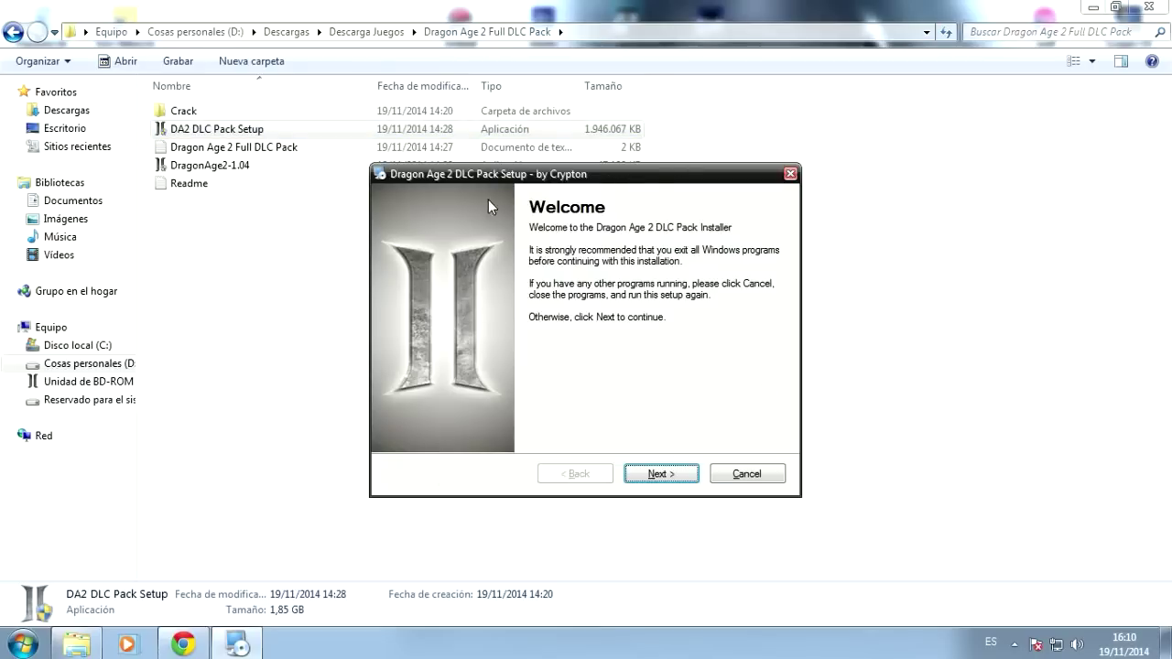
click(659, 474)
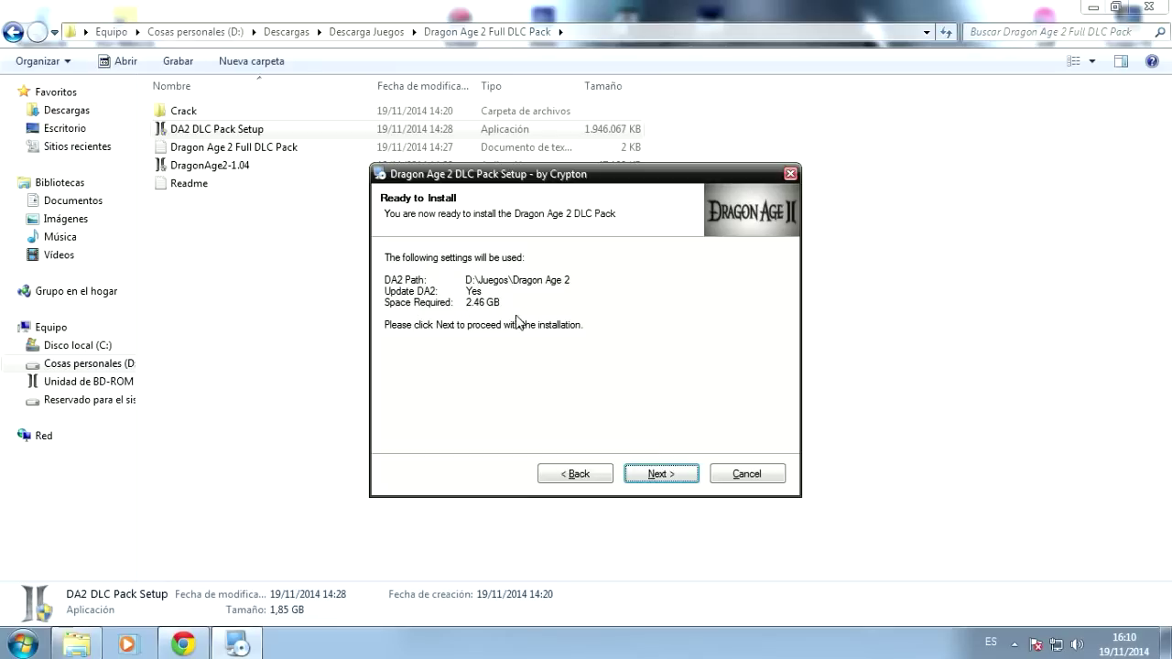
click(647, 469)
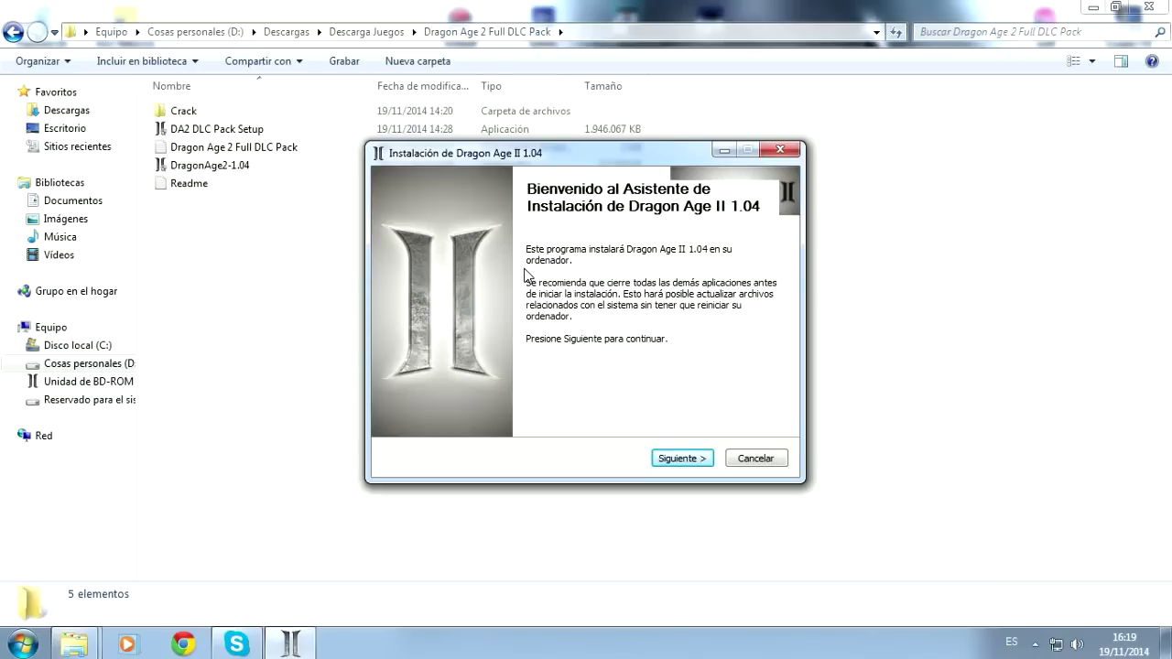
Install the Dragon Age II 1.04 update into D:\Juegos\Dragon Age 2 and finish its wizard.
click(197, 170)
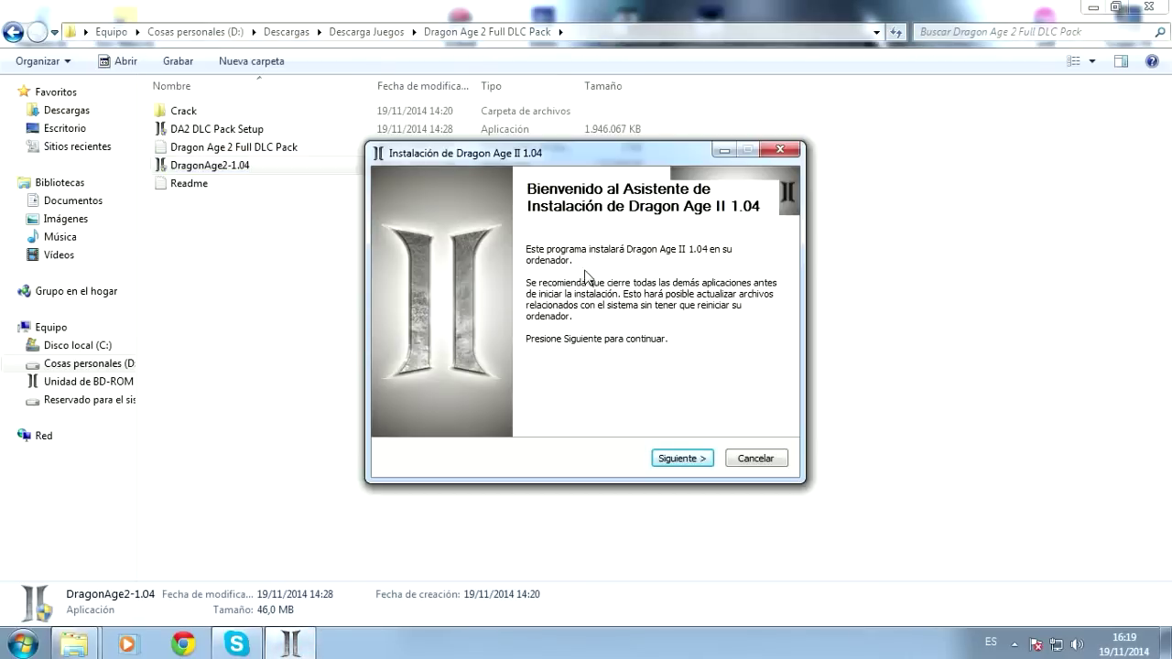
click(689, 462)
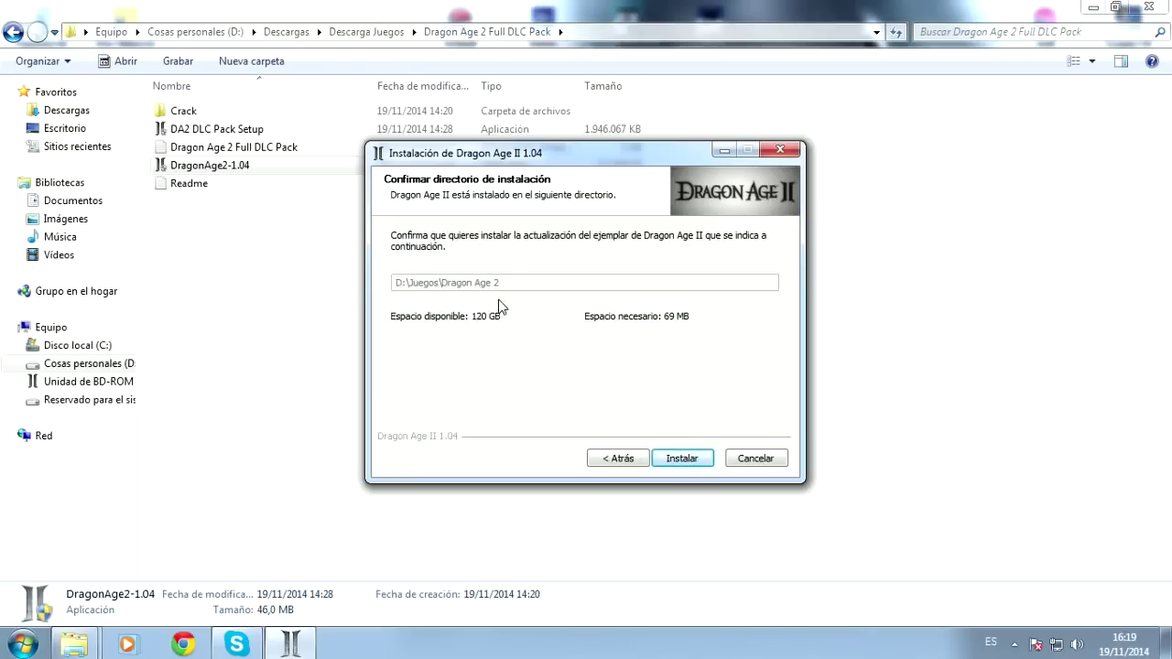
click(695, 461)
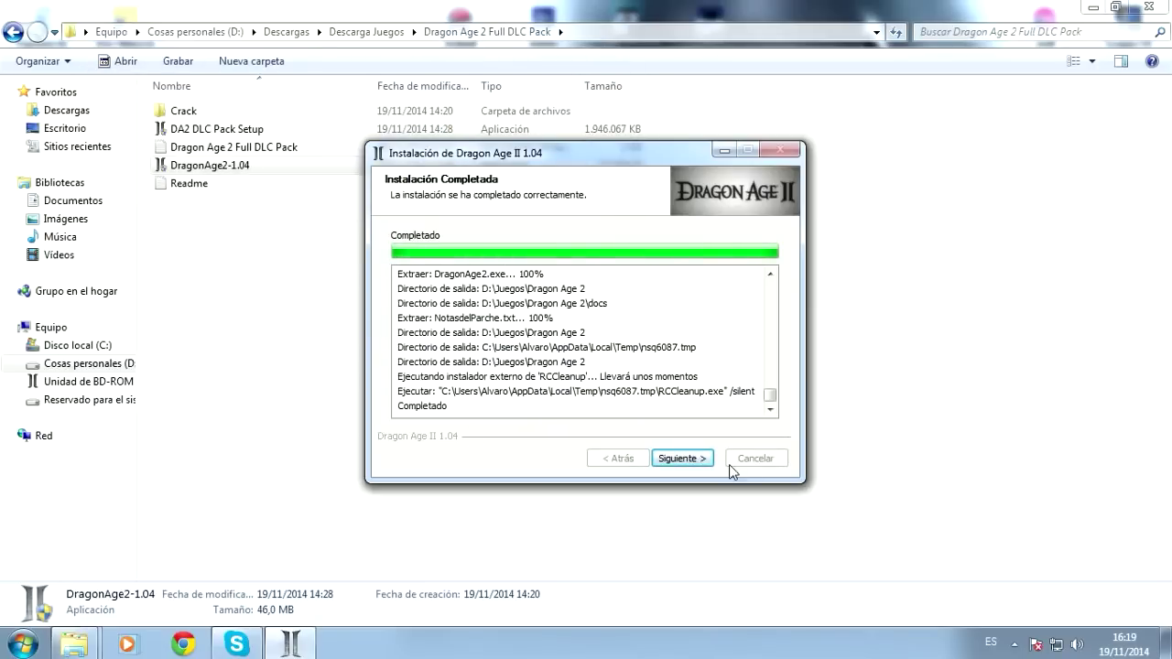
click(694, 459)
click(696, 465)
click(225, 228)
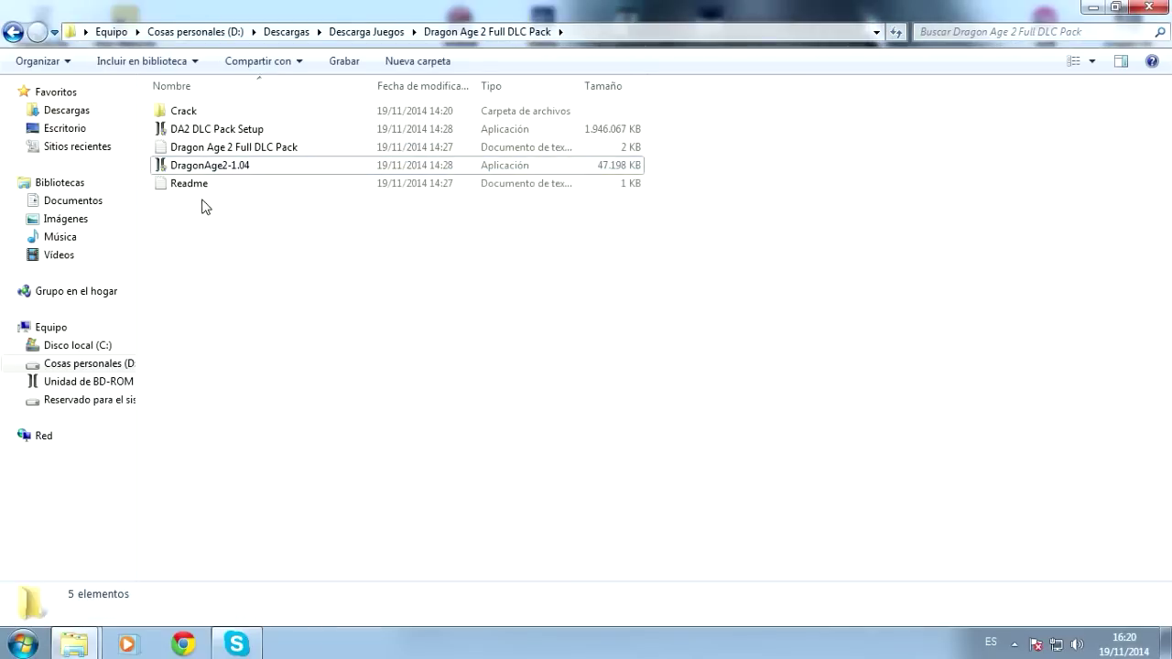
Copy the DragonAge2 application from the DLC pack's Crack\bin_ship folder.
double_click(175, 114)
double_click(186, 117)
drag(240, 166, 199, 117)
right_click(195, 111)
click(306, 382)
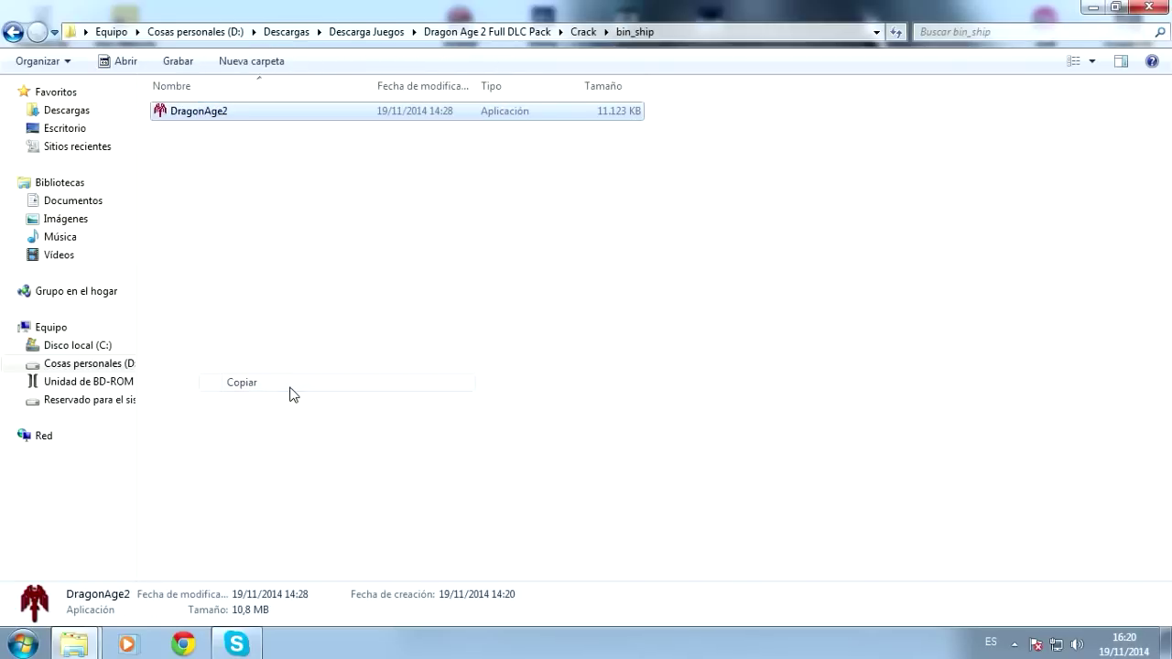
Paste DragonAge2 into the installed game's bin_ship folder, replacing the existing file.
mouse_move(67, 652)
click(275, 517)
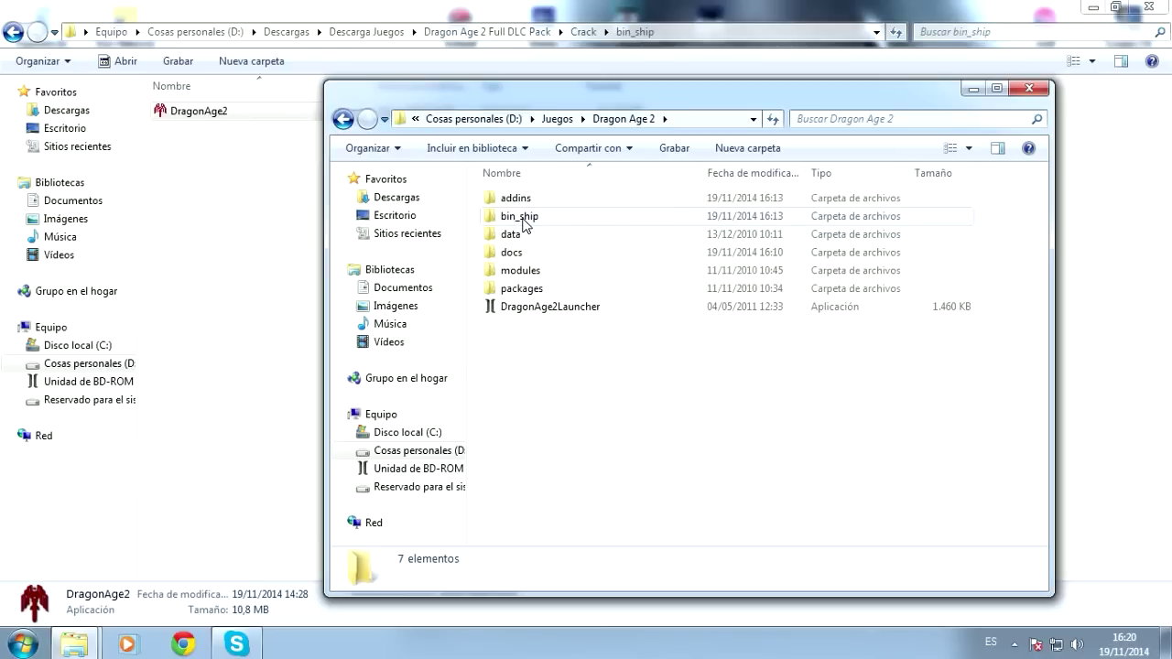
double_click(524, 221)
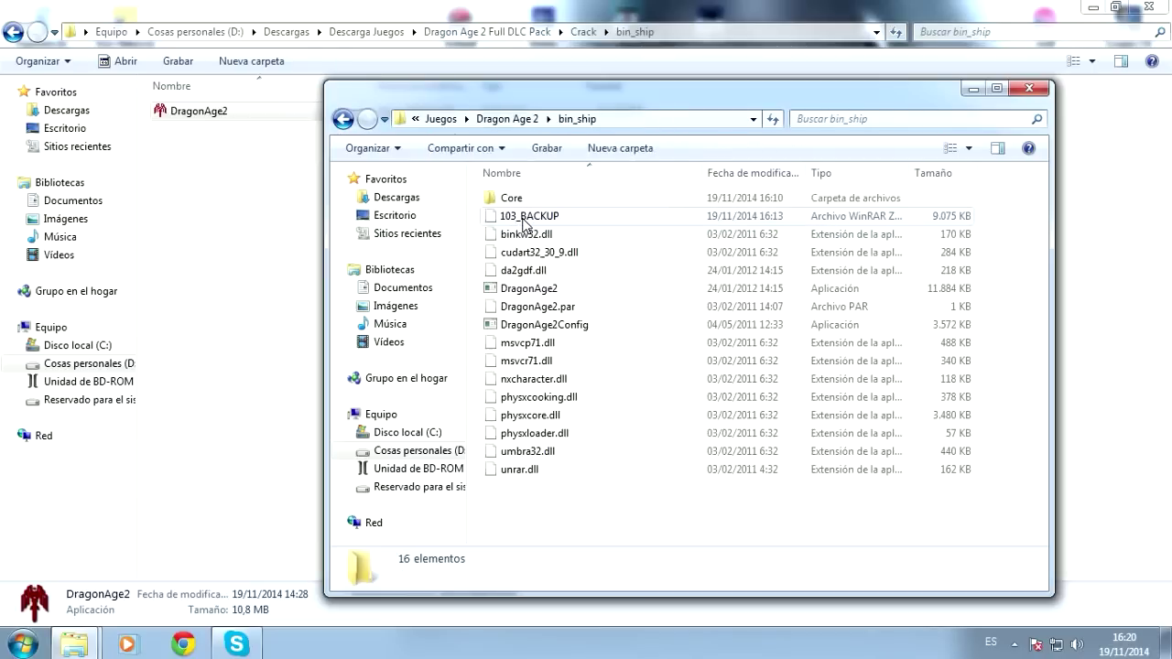
right_click(527, 540)
click(577, 405)
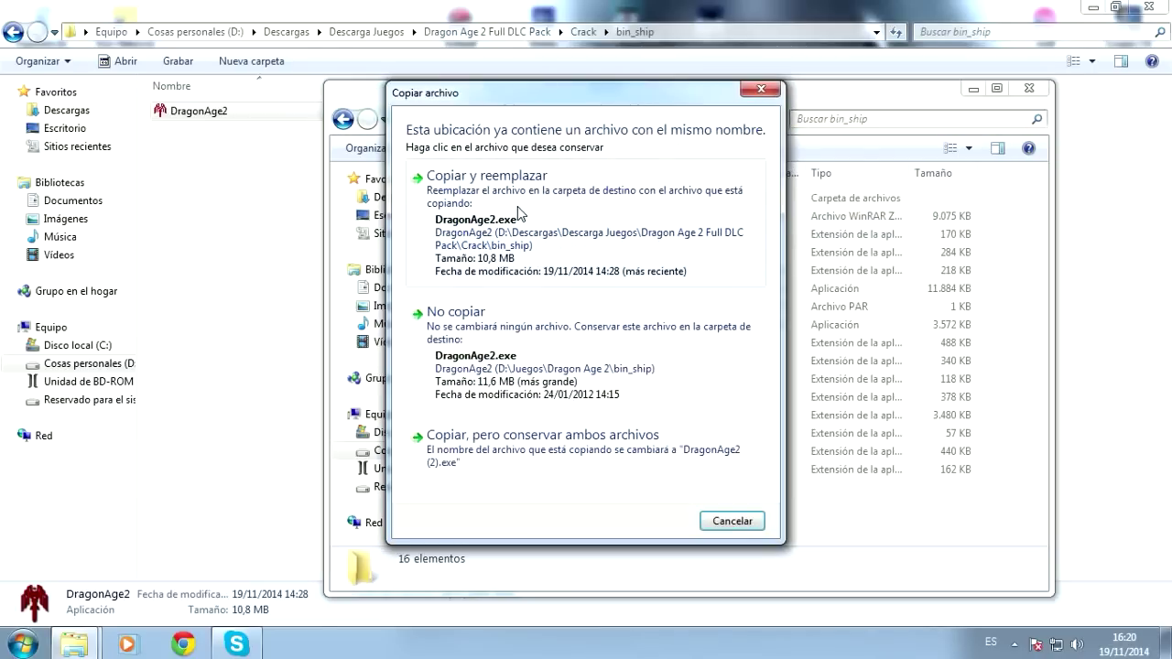
click(517, 212)
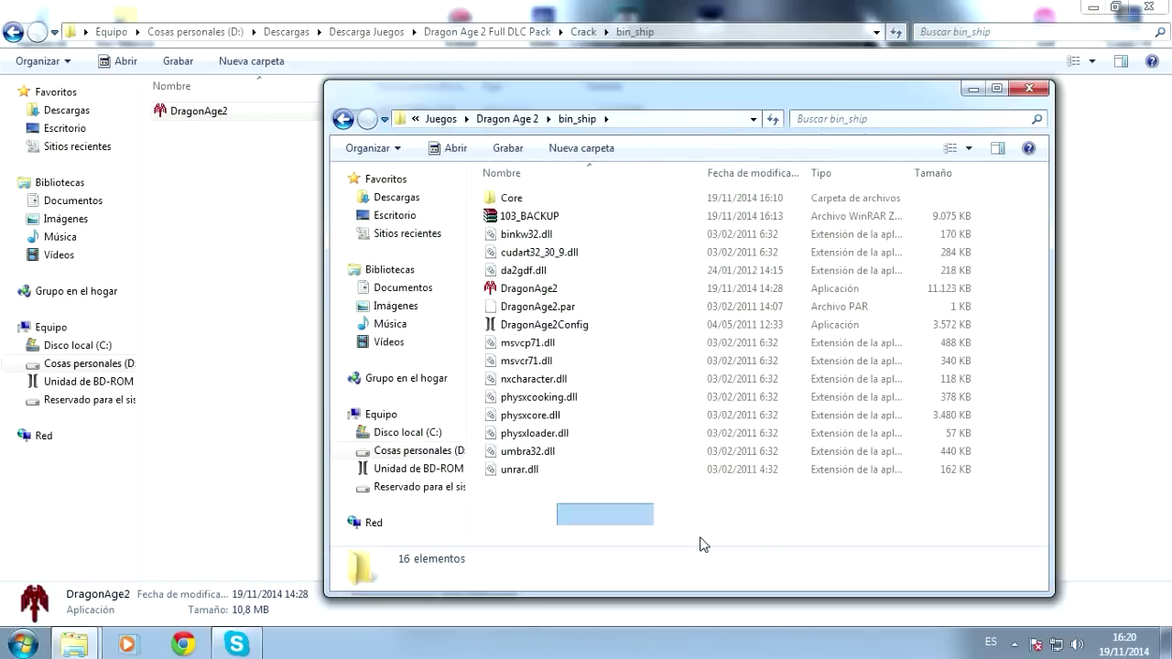
Send a shortcut to the replaced DragonAge2 application to the desktop and close the game's folder window.
right_click(524, 289)
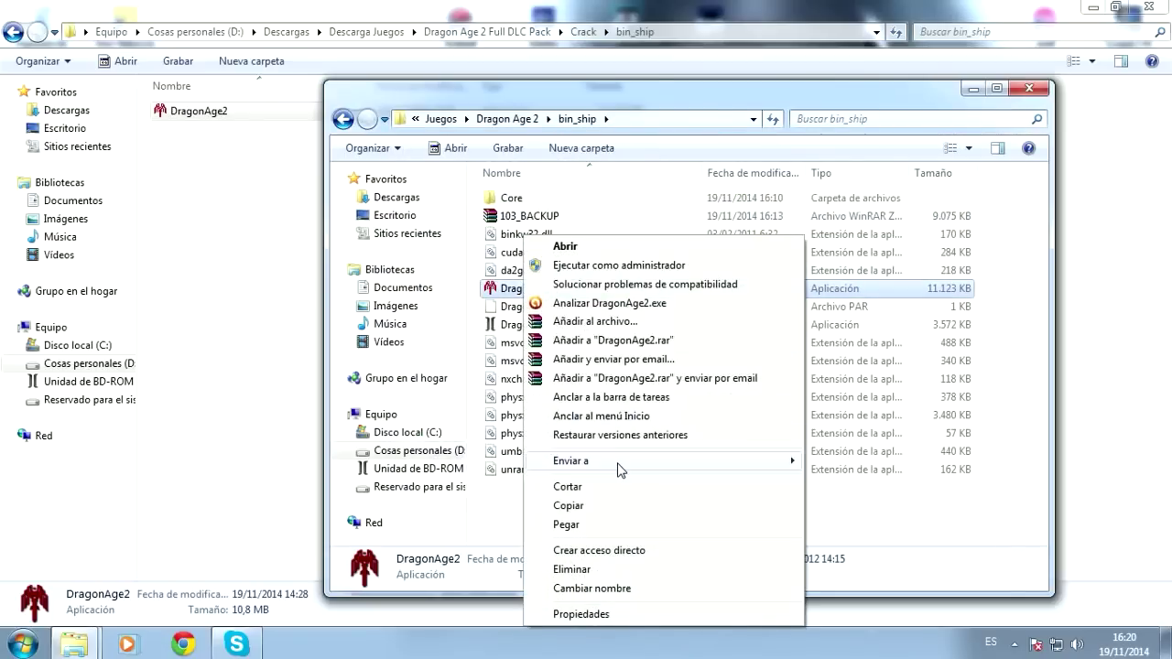
mouse_move(752, 463)
click(833, 537)
click(623, 497)
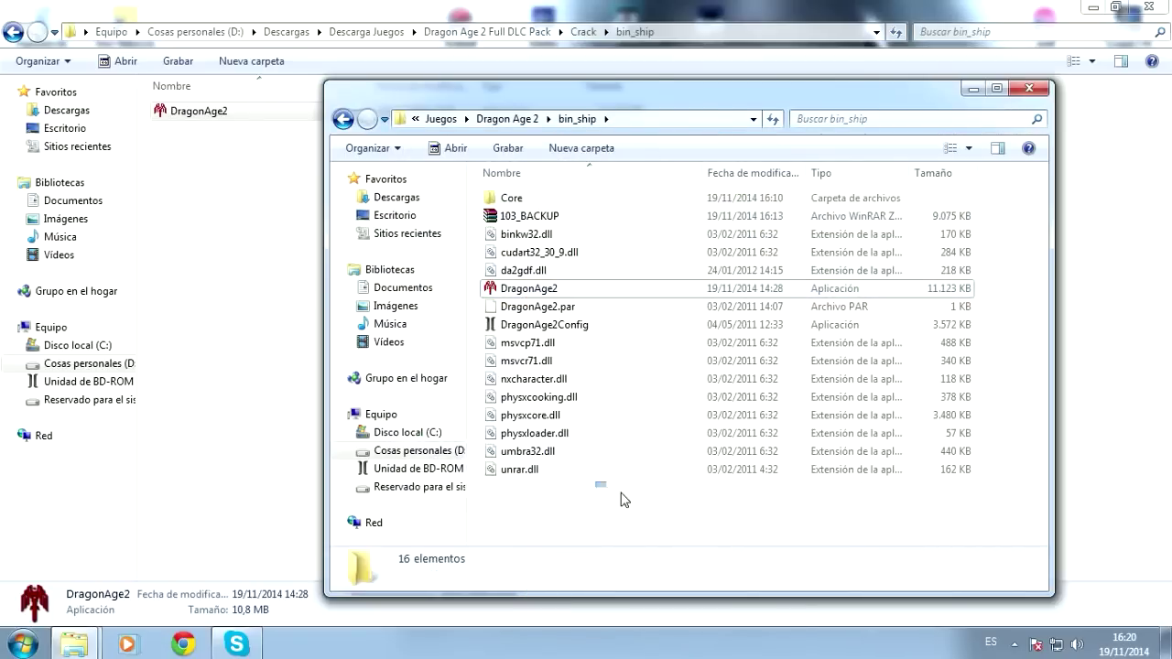
click(1029, 88)
drag(385, 322, 765, 442)
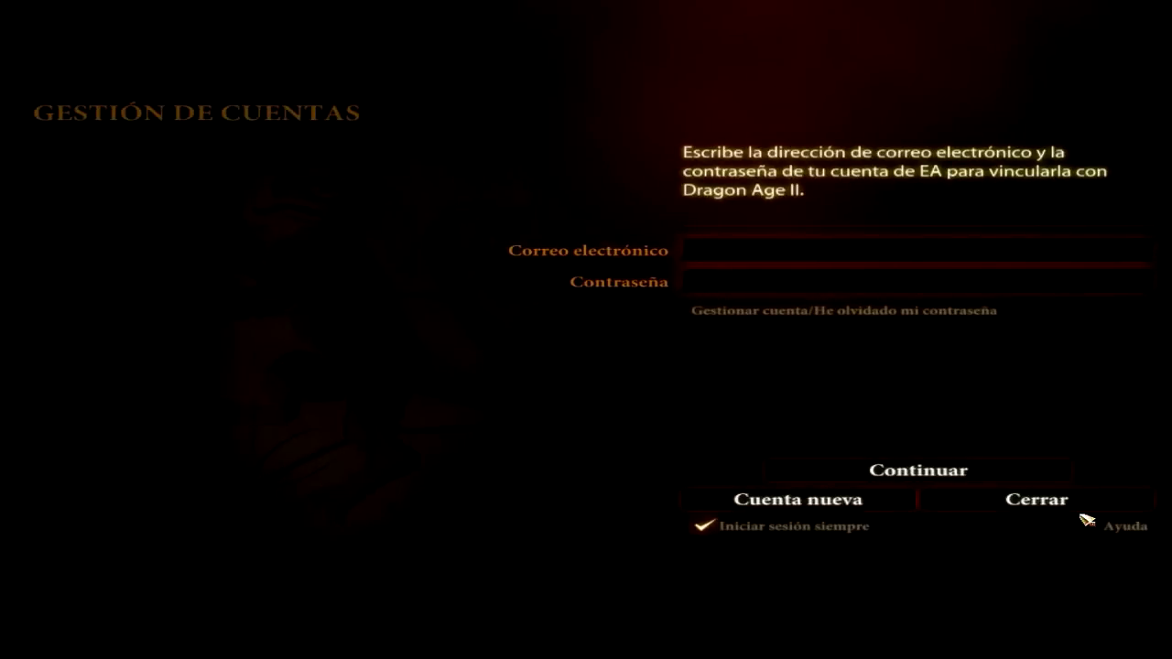
Dismiss the game's EA account login, review the full list of installed downloadable content, and return to the main menu.
click(1071, 508)
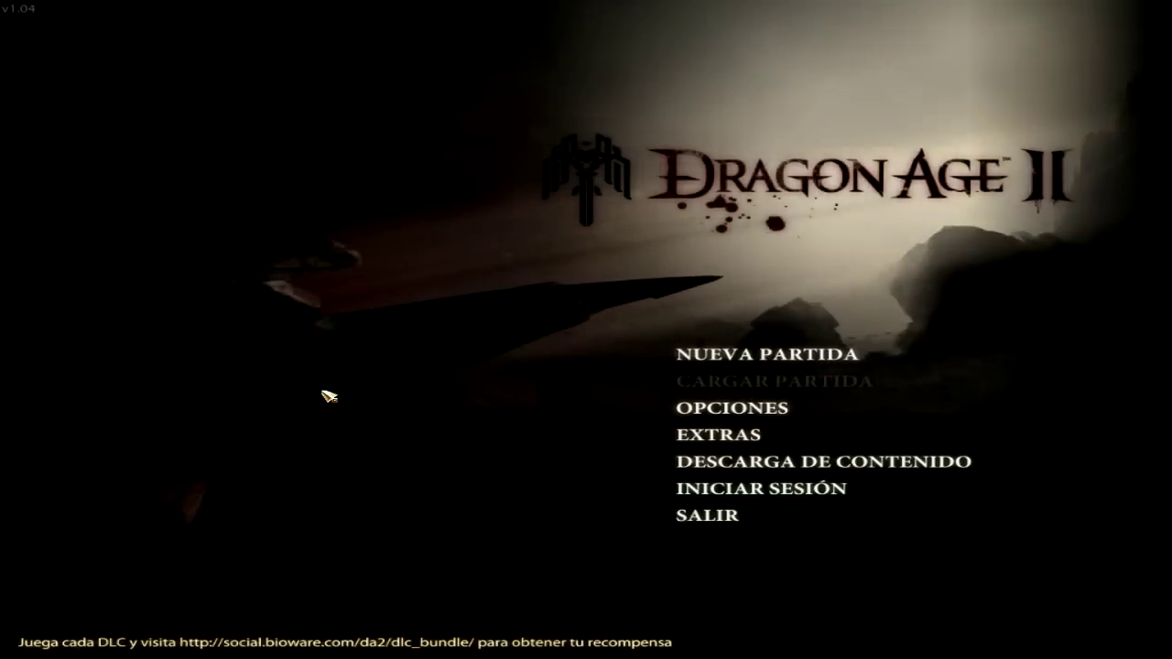
click(711, 463)
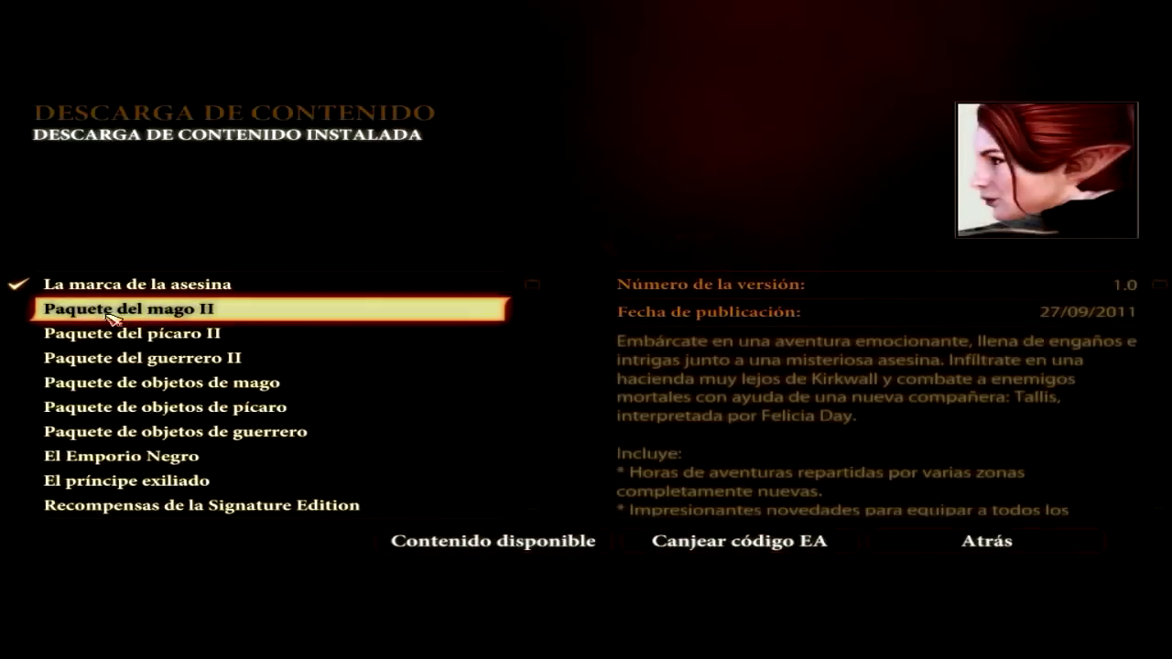
scroll(75, 337, down, 4)
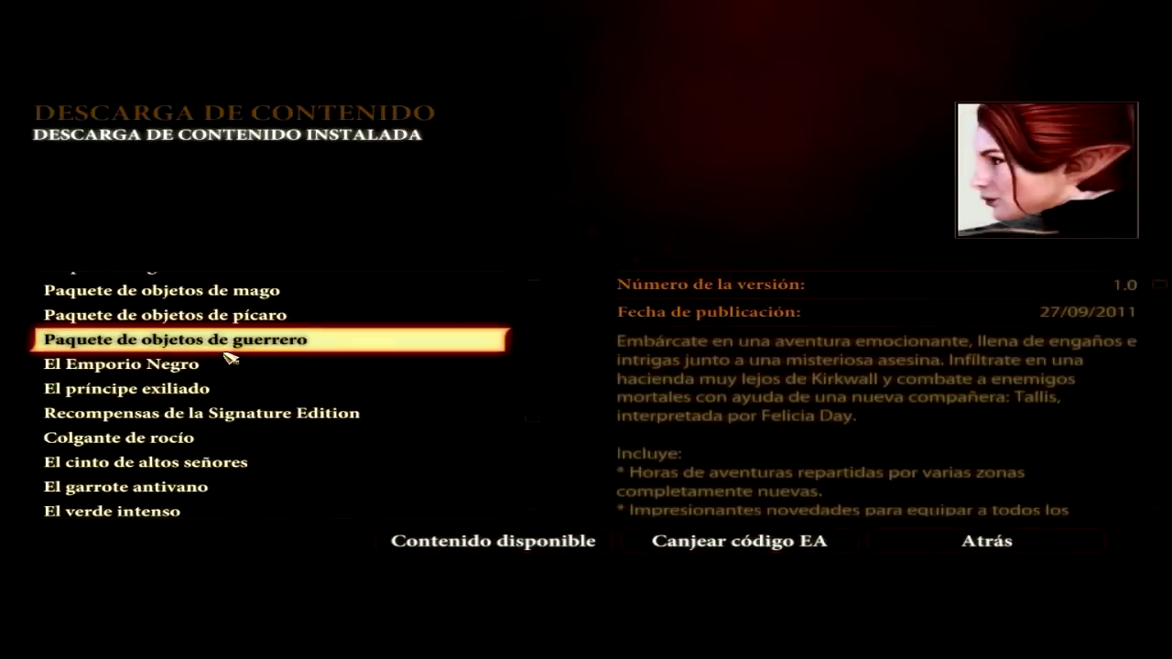
scroll(184, 412, down, 2)
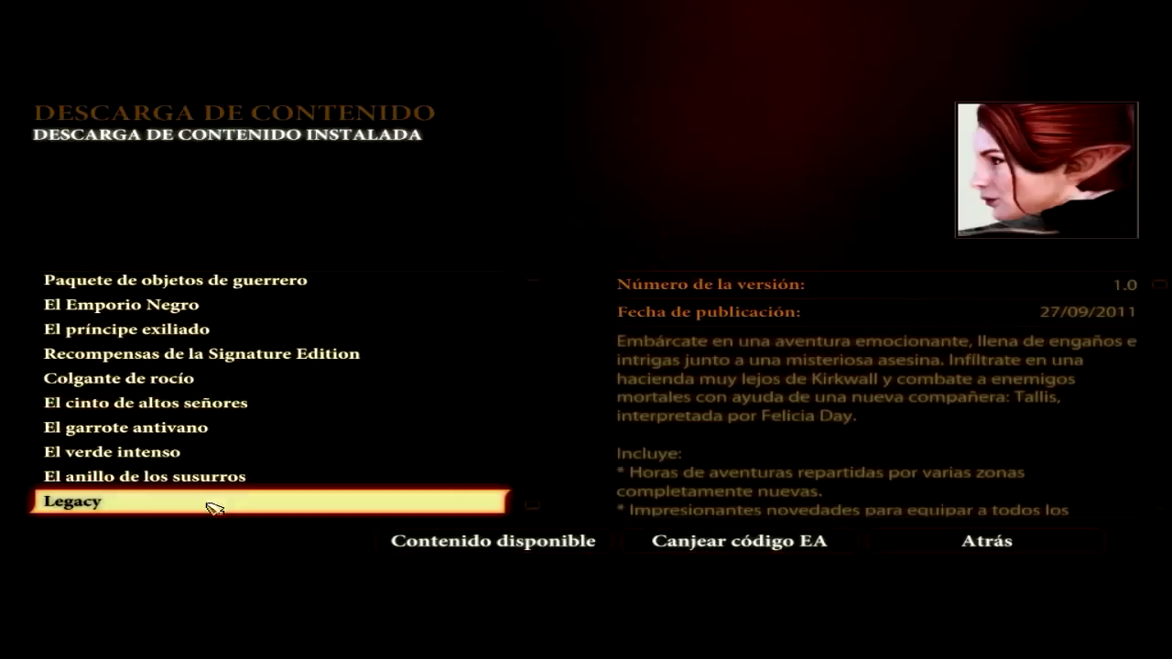
scroll(302, 394, up, 6)
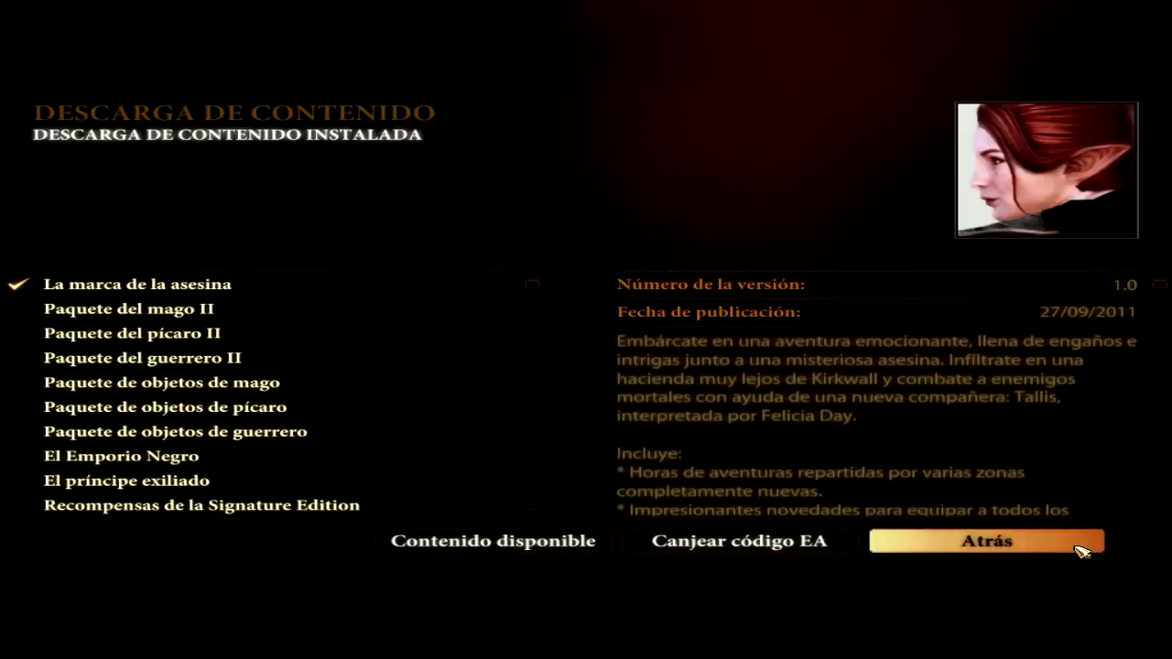
click(986, 541)
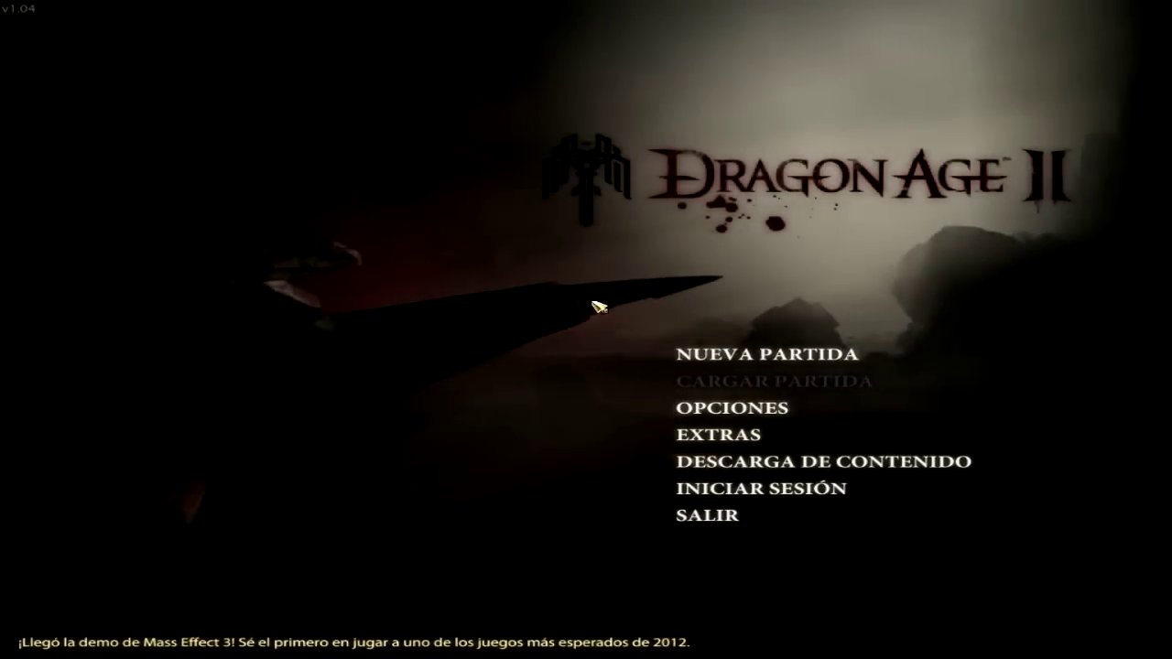